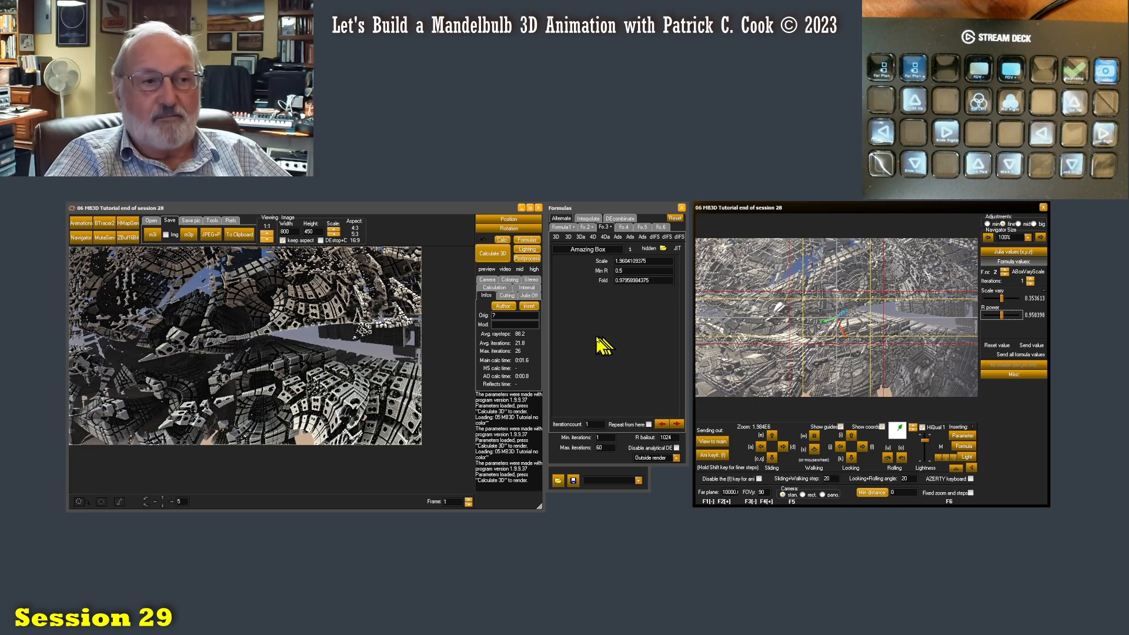
- Set the Scale of formula 1, the first Amazing Box, to 1.64375 in the navigator
left_click(1005, 275)
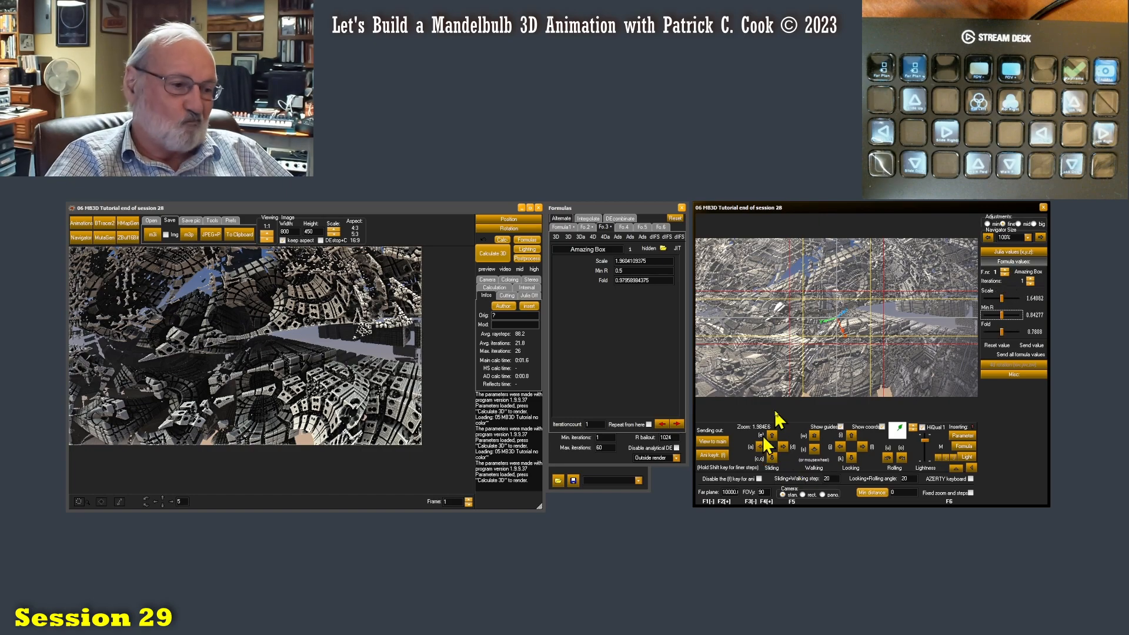
left_click(1035, 299)
left_click_drag(545, 342, 606, 341)
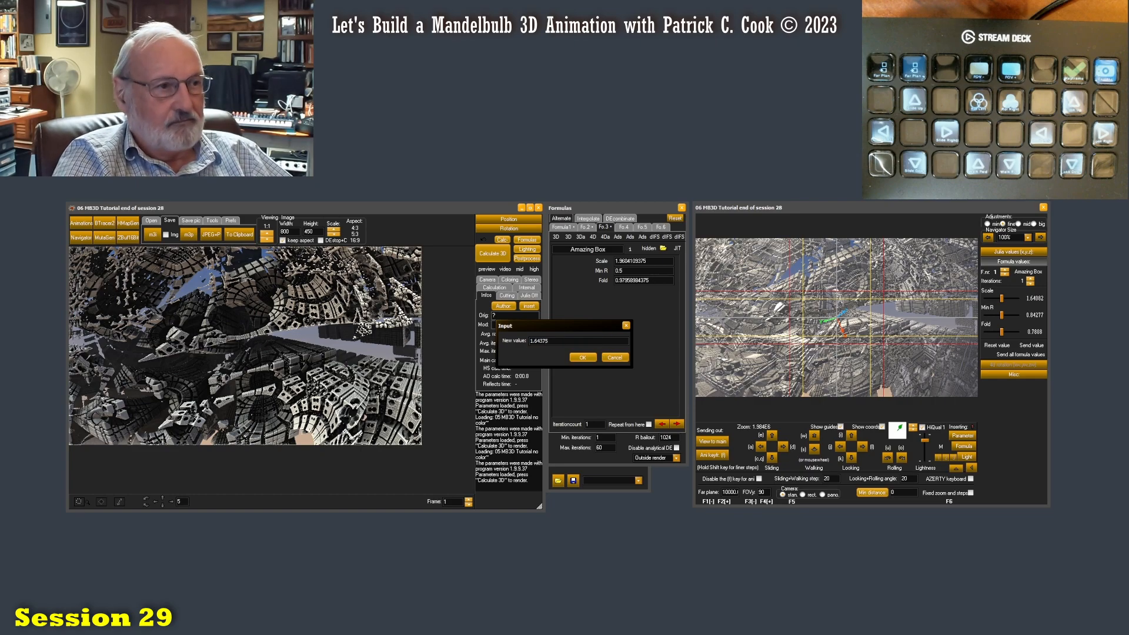
key("Return")
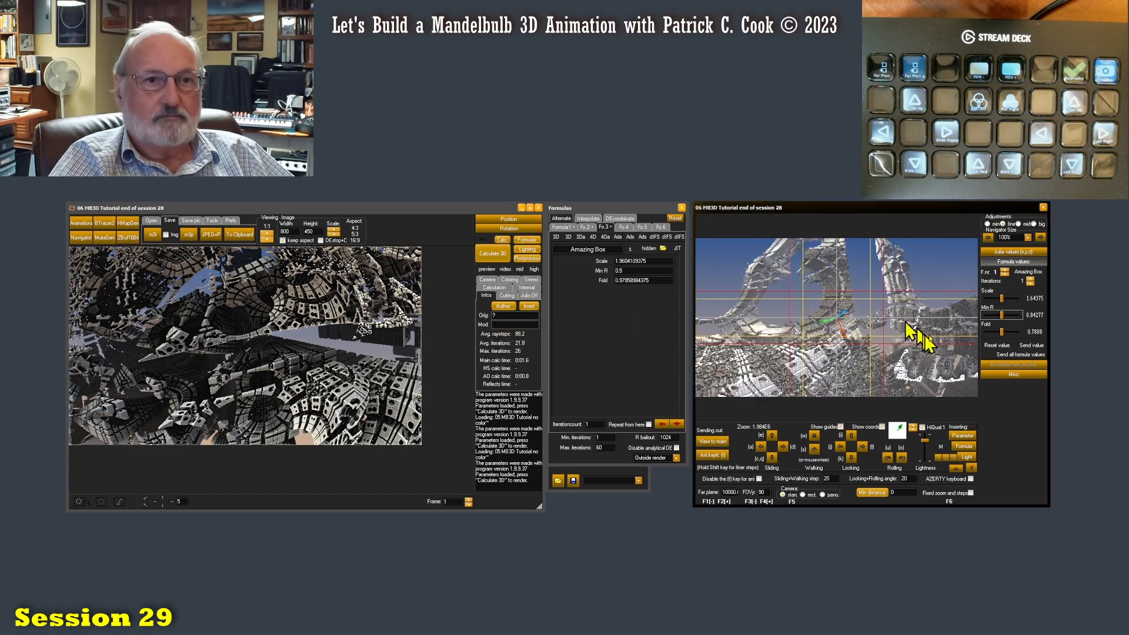
- Set formula 1's Min R to 0.84278 and its Fold to 0.7808
left_click(1035, 316)
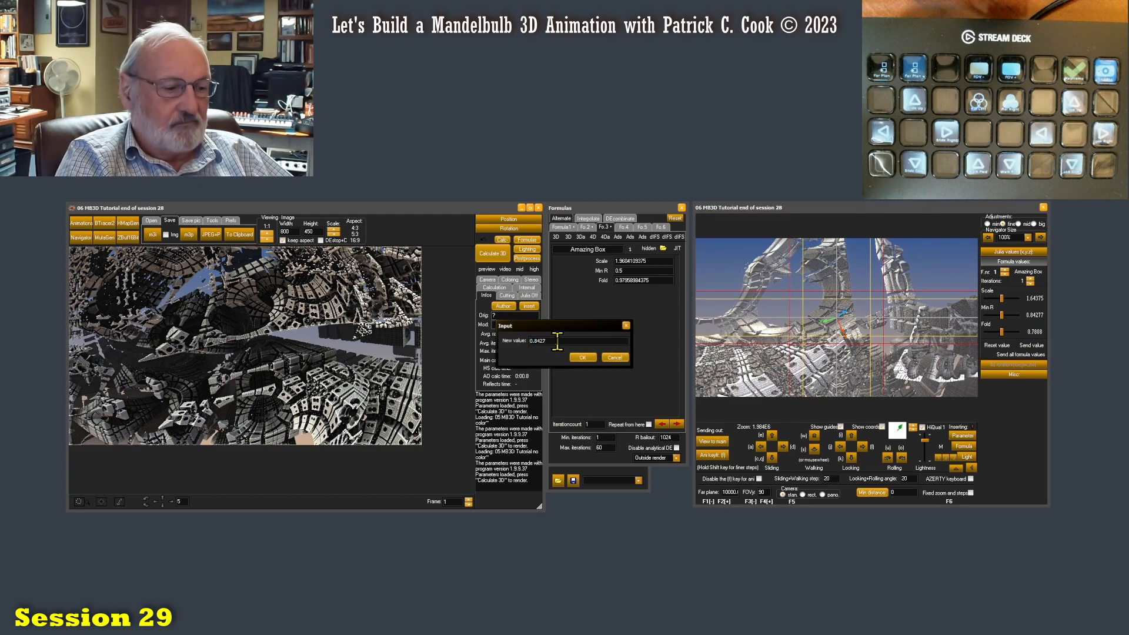
type("0.84278")
left_click(582, 357)
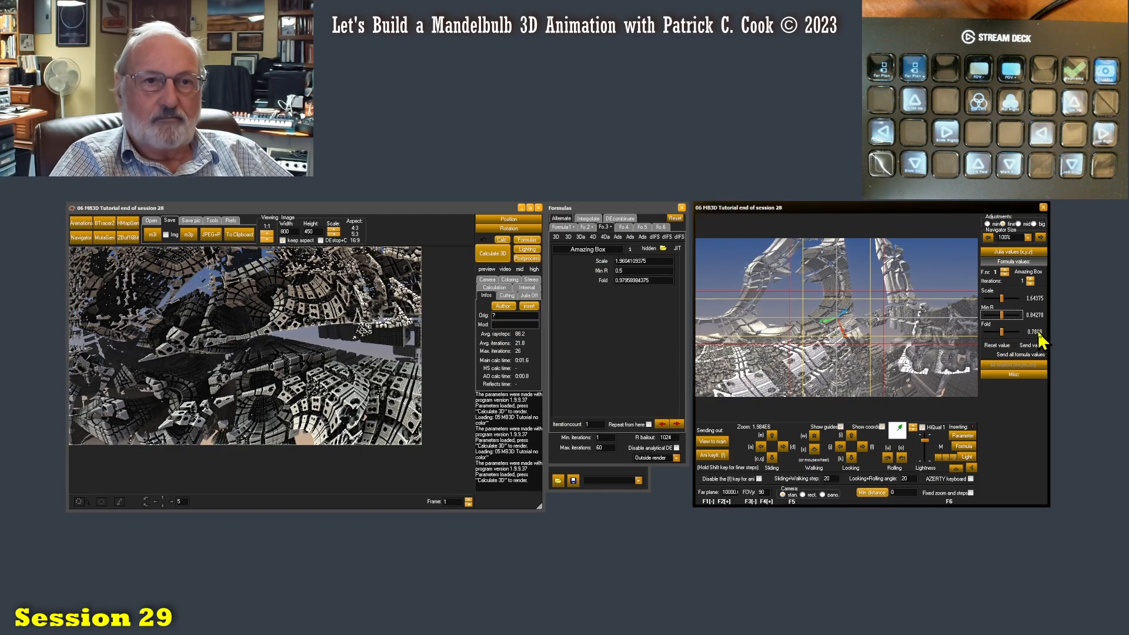
left_click(1035, 332)
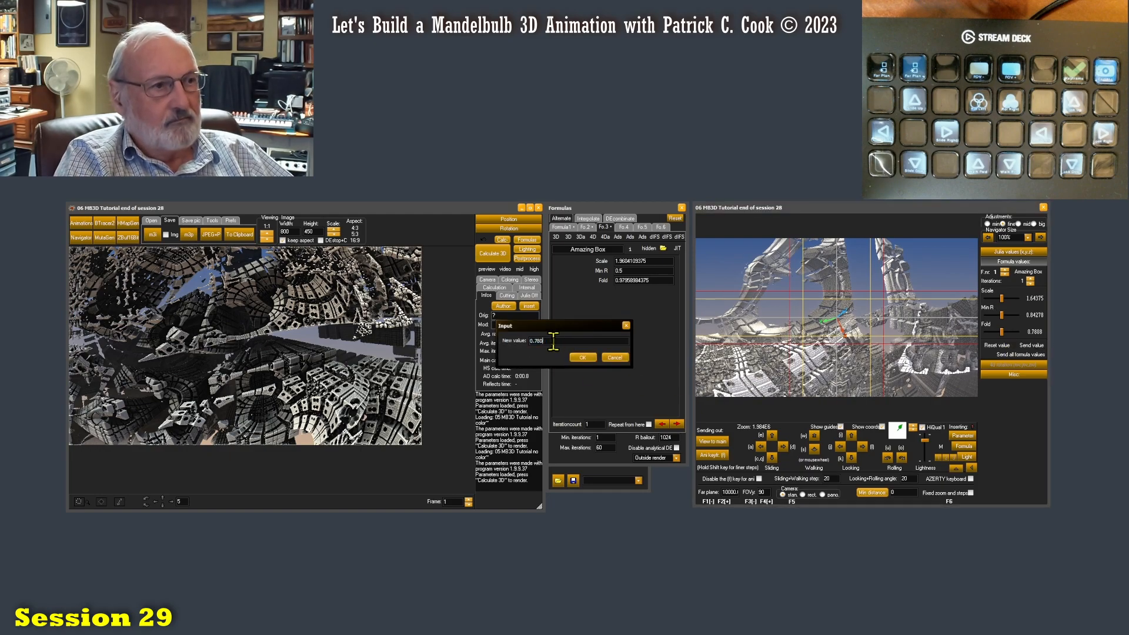
left_click(582, 357)
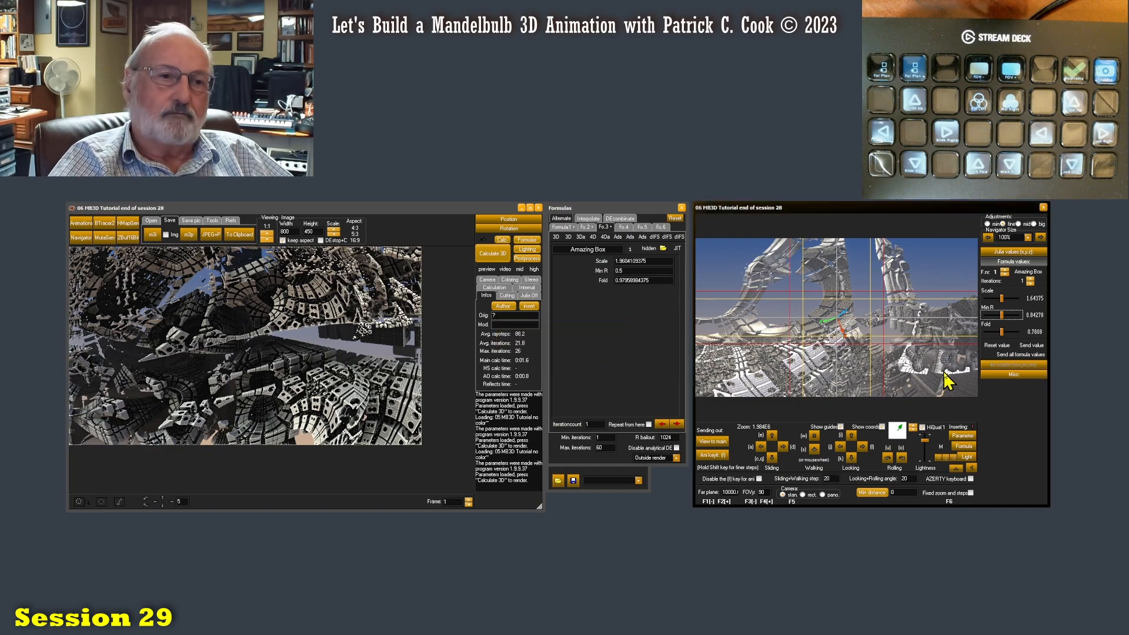
- For formula 2, ABoxVaryScale, set Scale to 1.87148 and Min R to -5.5
left_click(1005, 270)
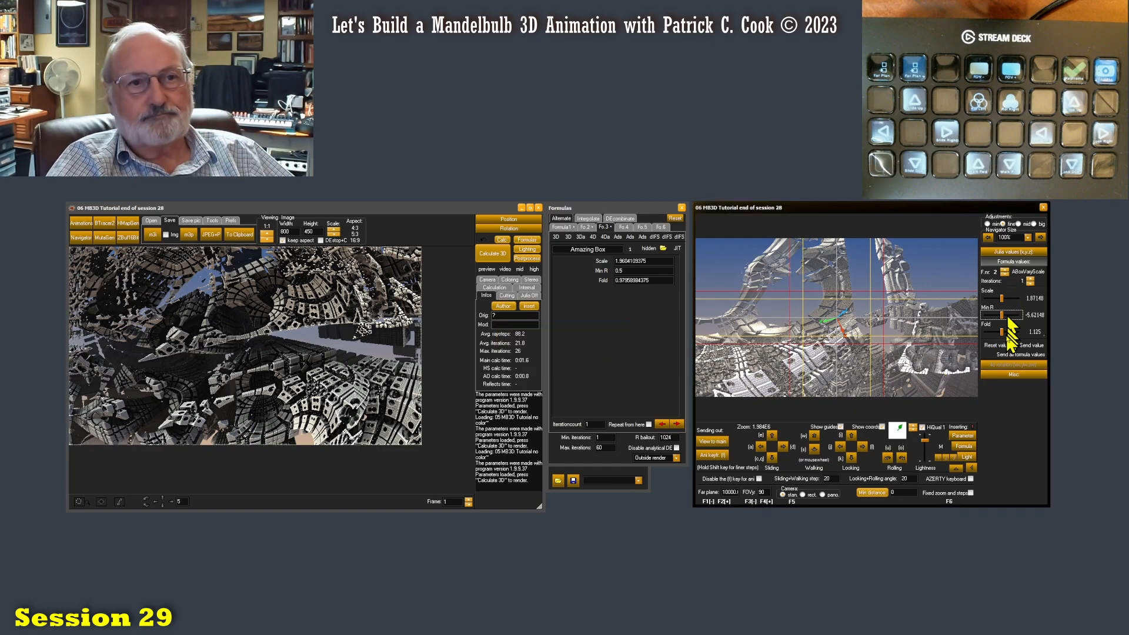
left_click(1035, 299)
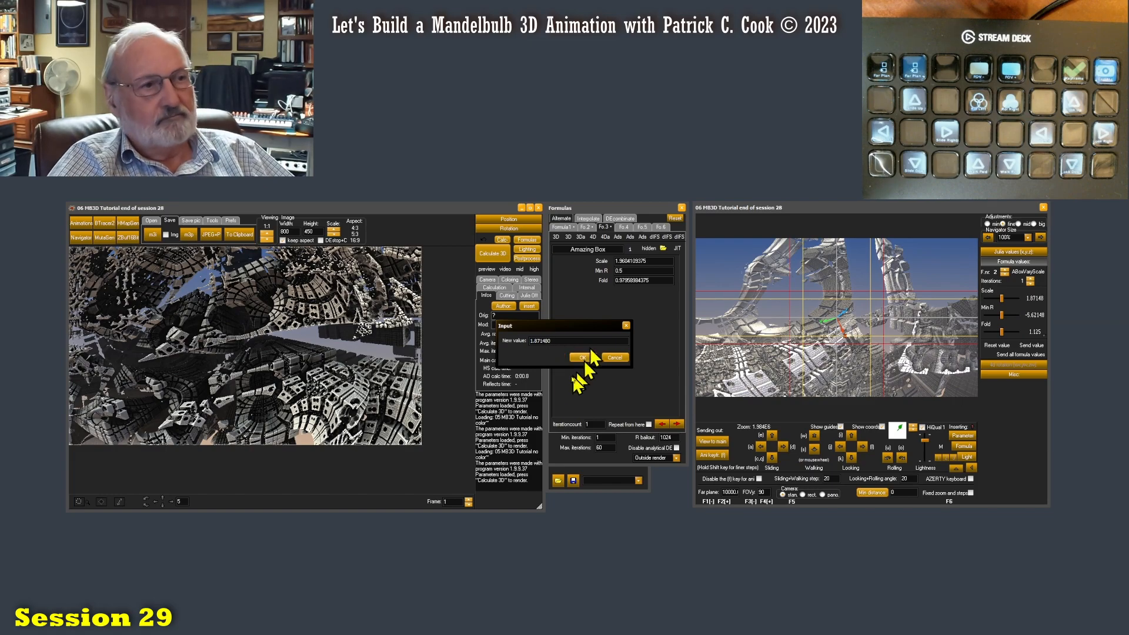
left_click(588, 357)
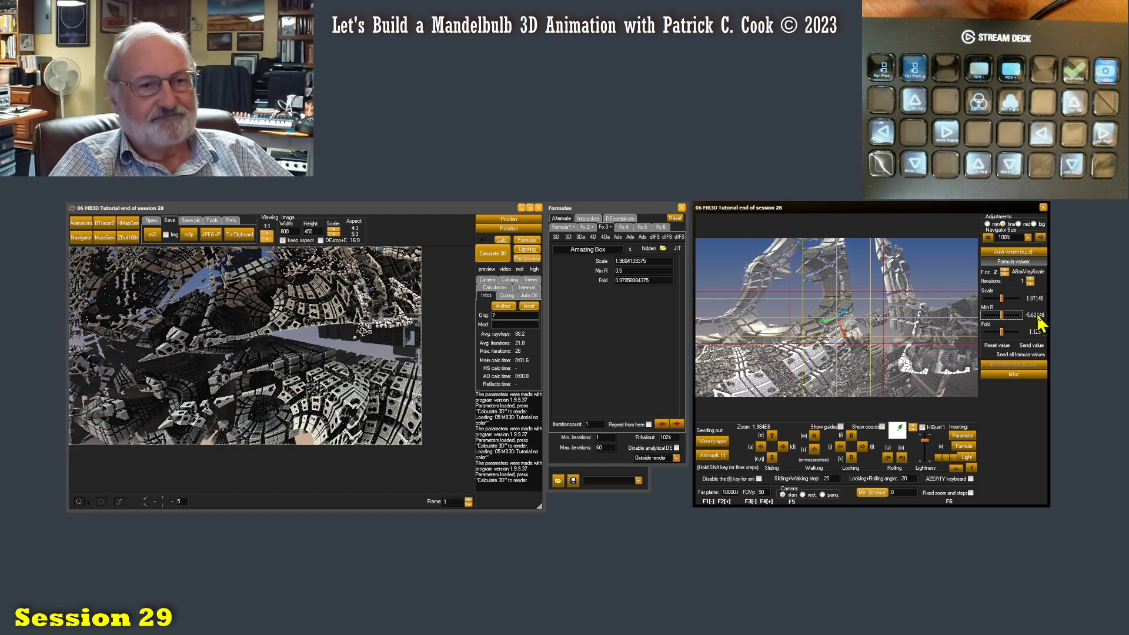
left_click_drag(1002, 315, 993, 315)
left_click(1035, 316)
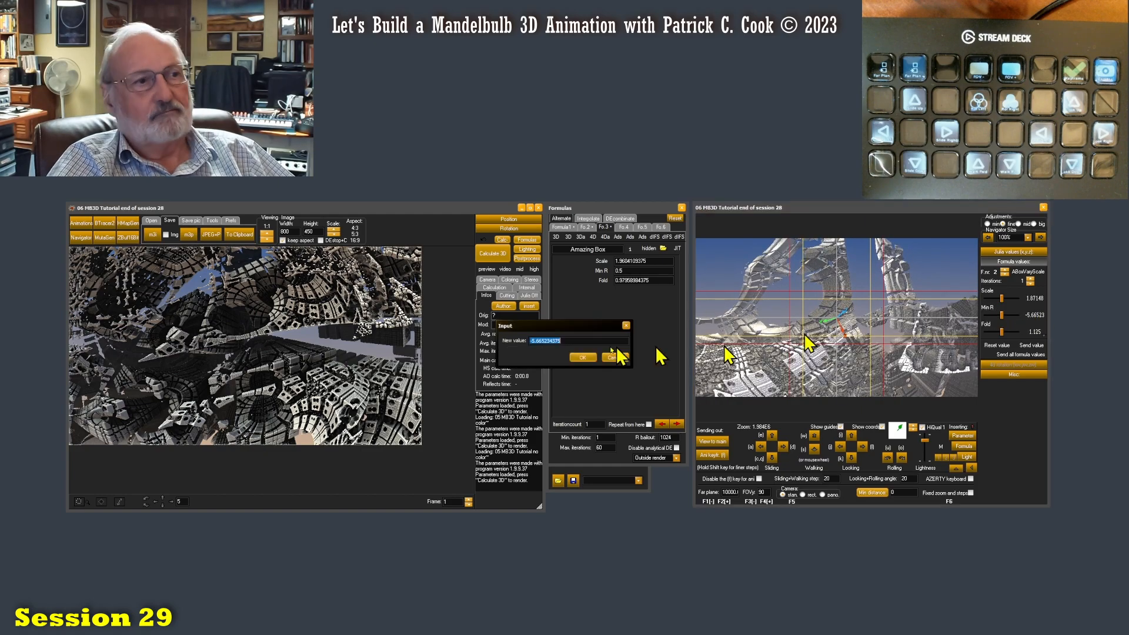
left_click_drag(536, 341, 600, 342)
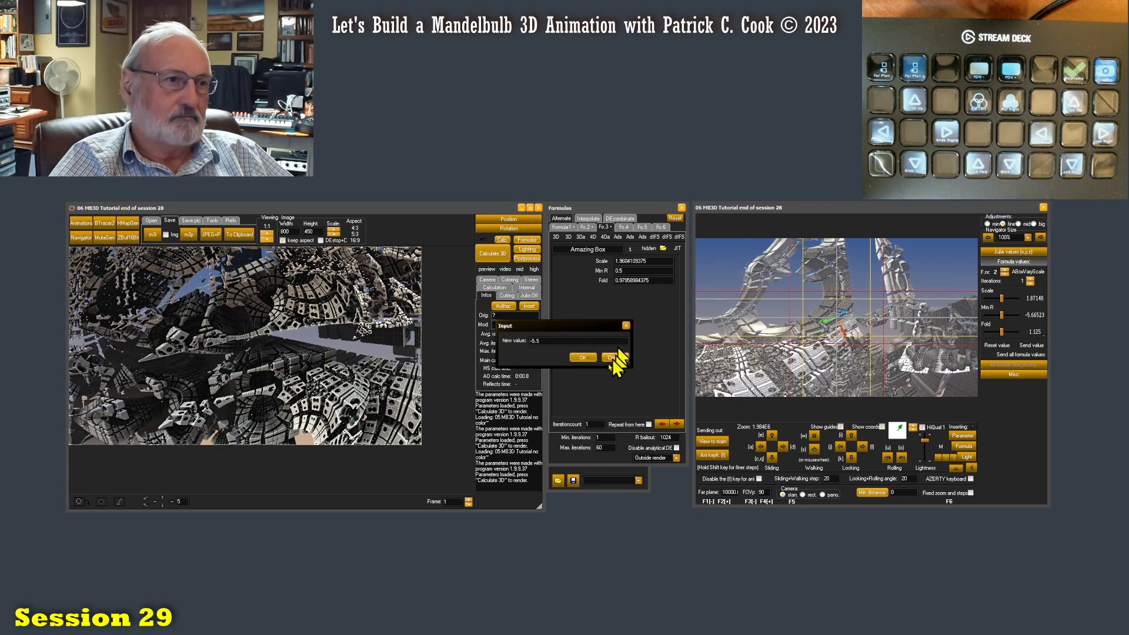
type("5")
left_click(593, 358)
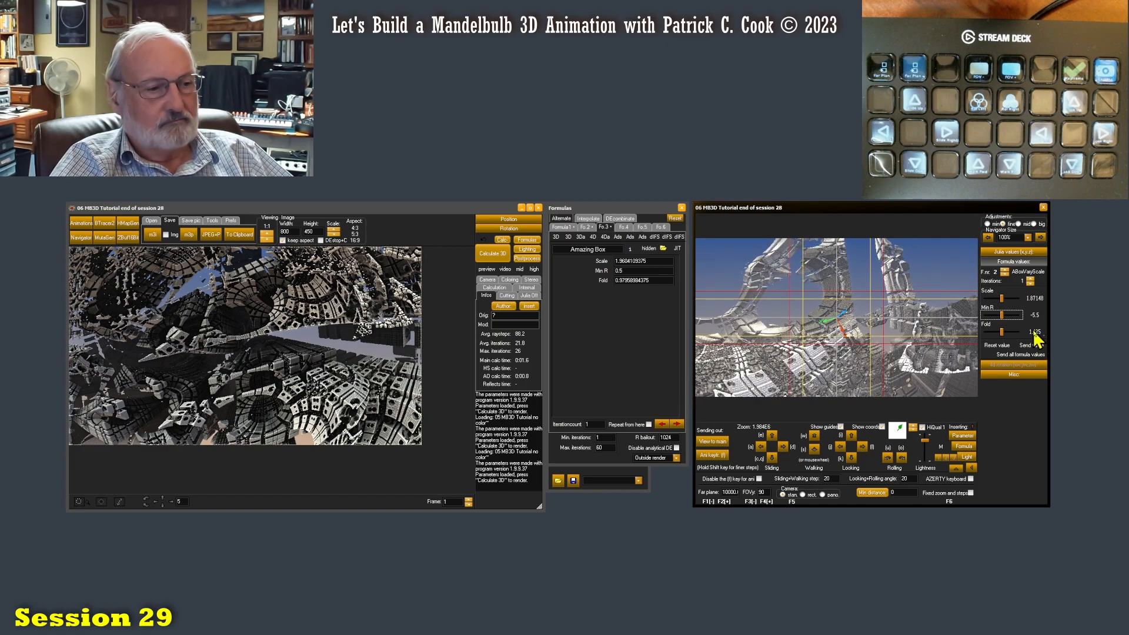
- Set the Scale vary value of formula 2 to 0.35
scroll(1036, 340, "down", 2)
scroll(1031, 348, "down", 1)
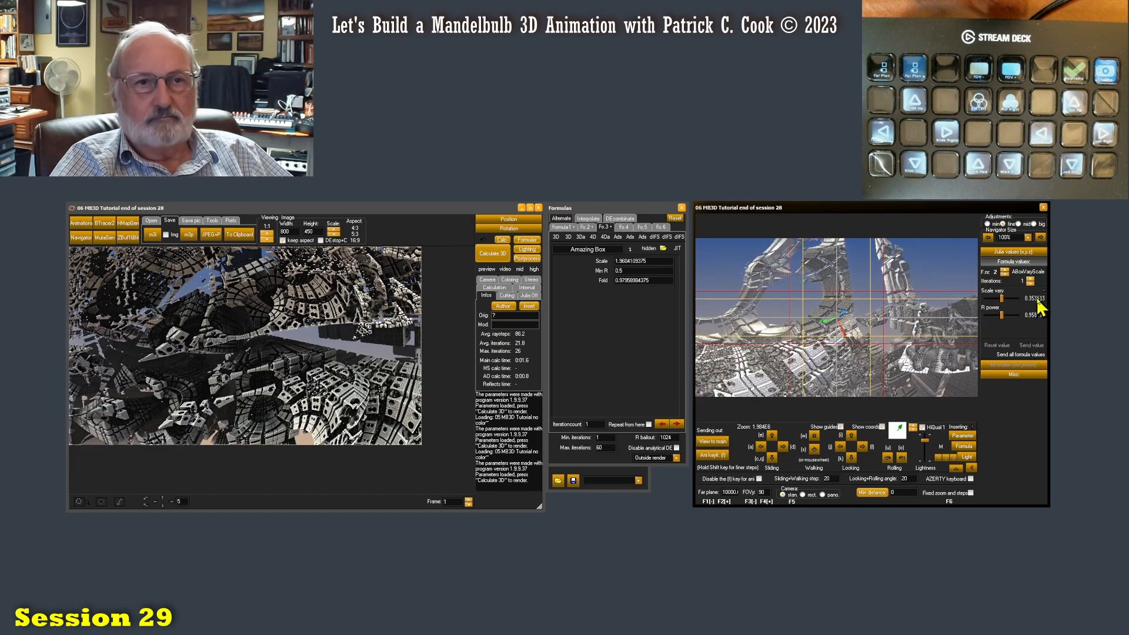
left_click(1035, 298)
left_click_drag(540, 341, 604, 341)
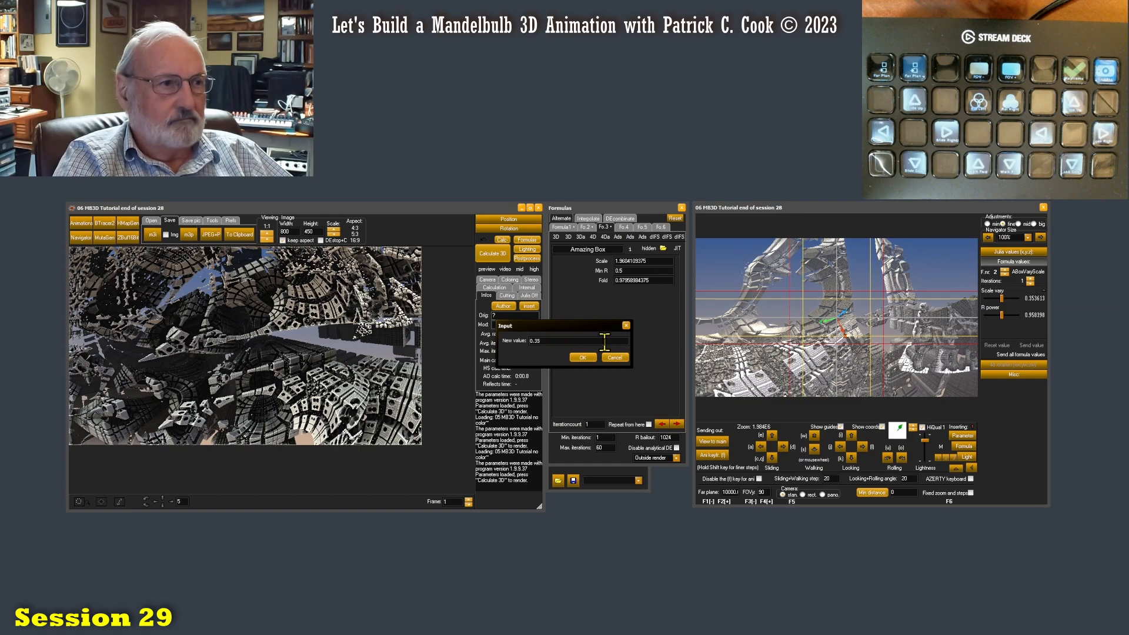
type("5")
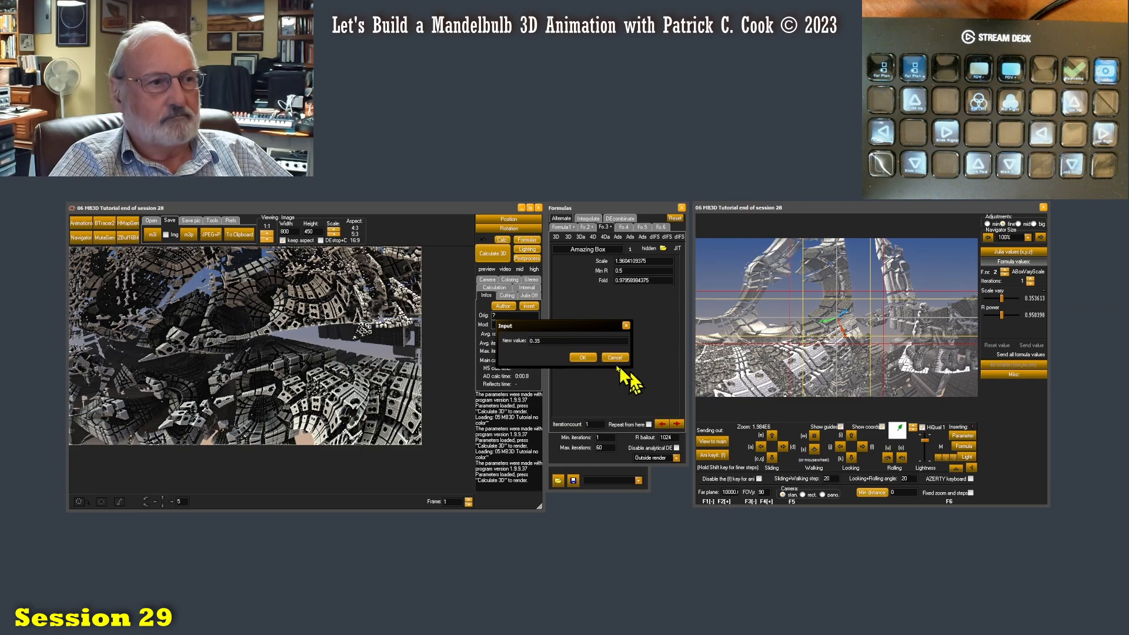
key("Return")
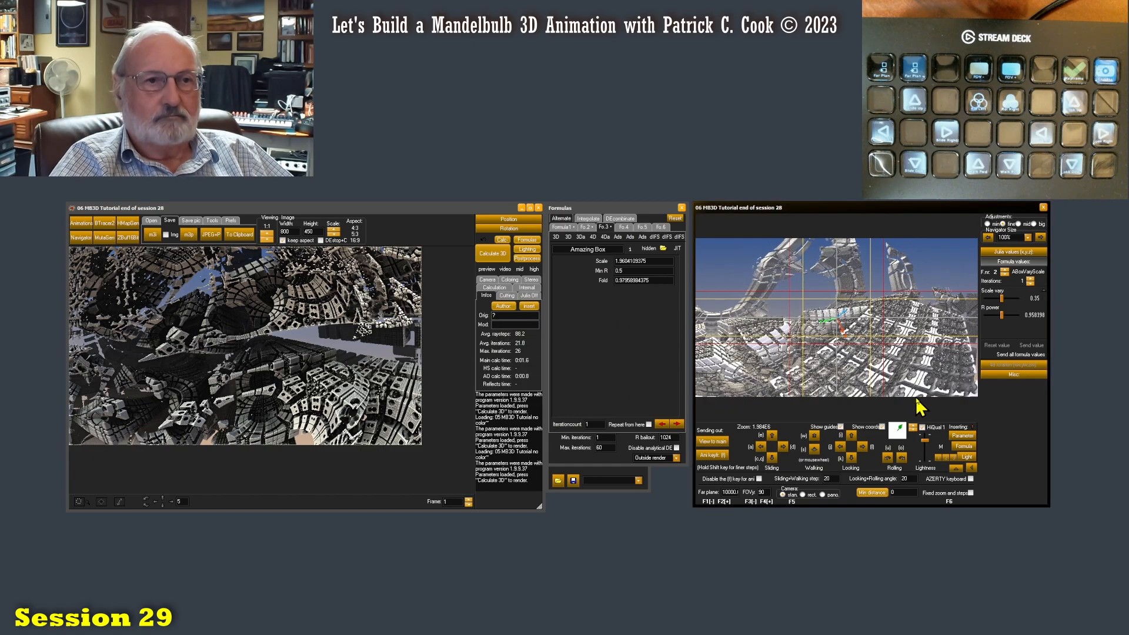
- Try an R power of 4.025 for formula 2 and set it back to 0.958398
left_click(1035, 315)
left_click(545, 341)
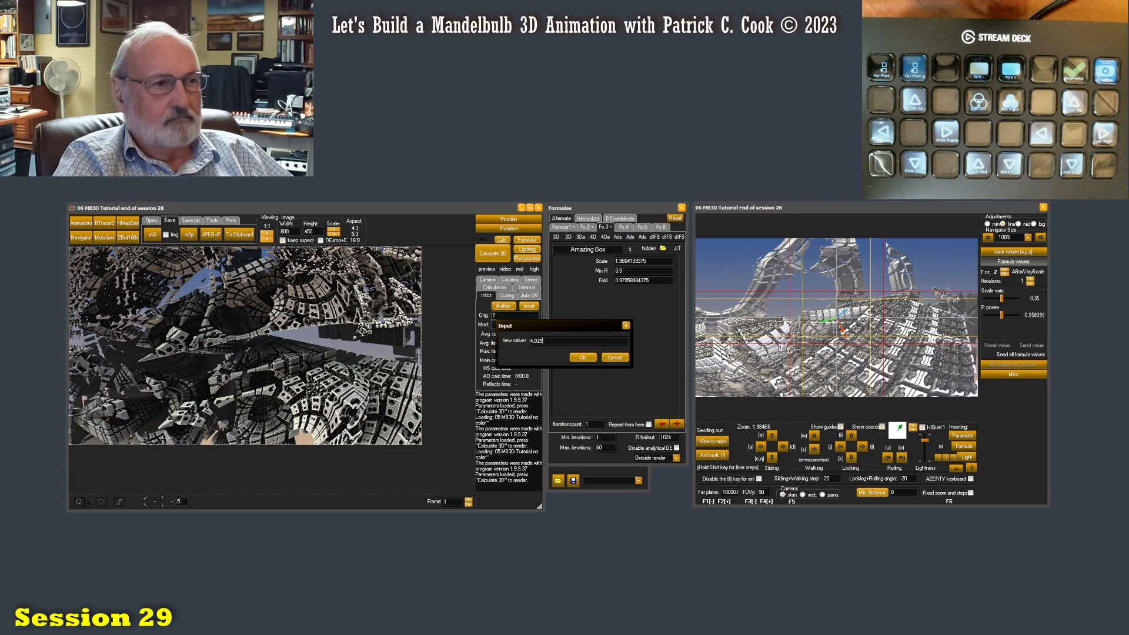
left_click(585, 357)
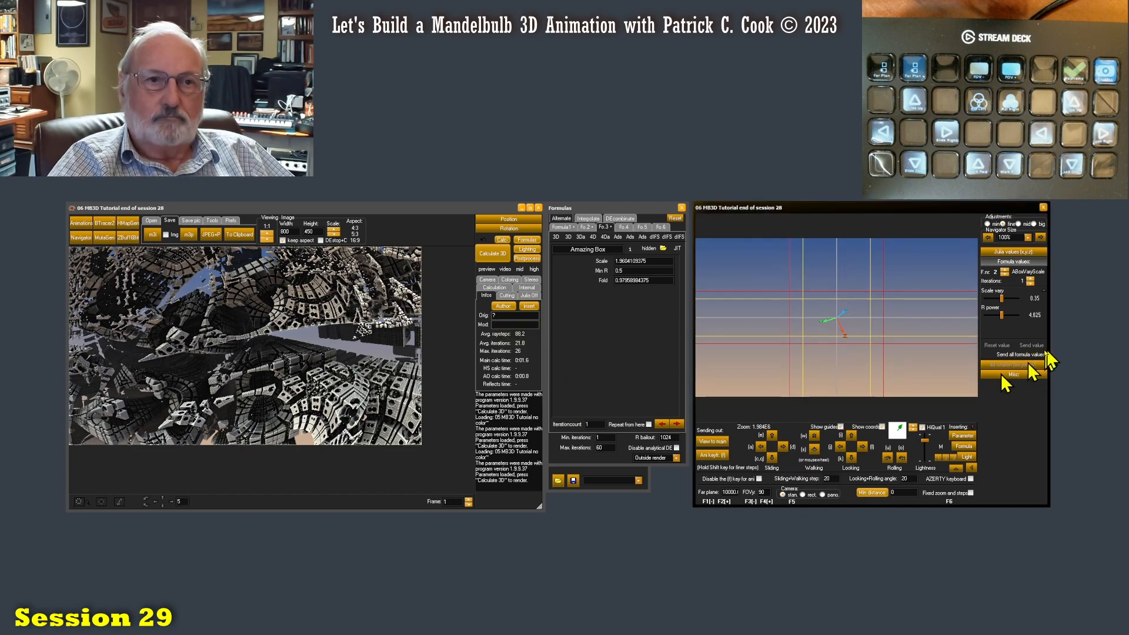
left_click(1035, 316)
left_click(579, 357)
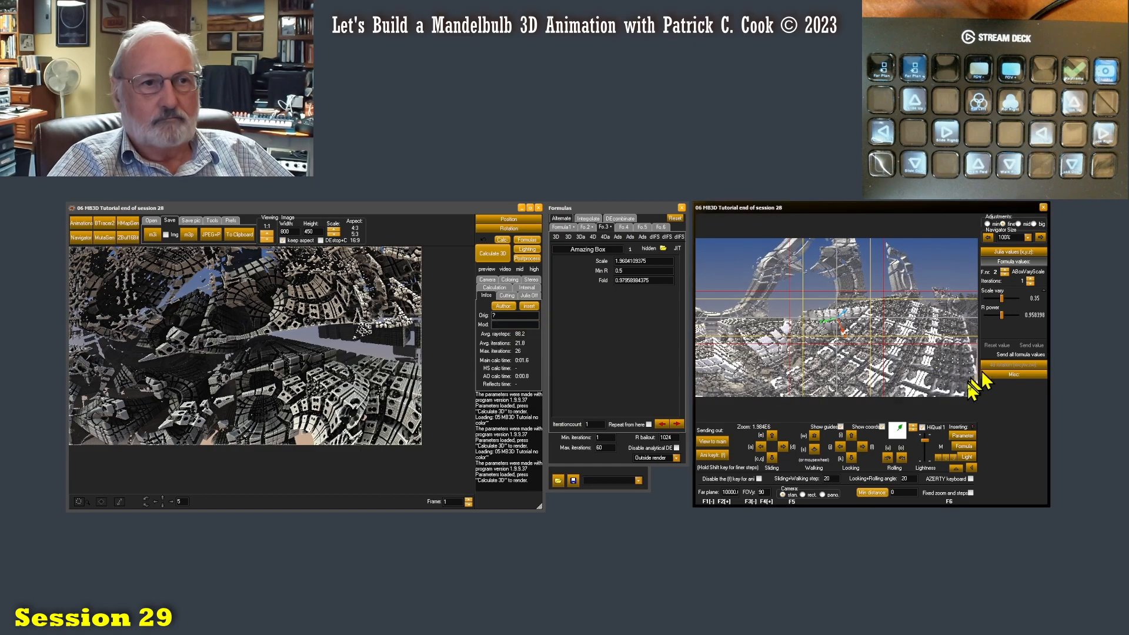
- For formula 3, the second Amazing Box, set Scale to 1.9621 and Fold to 0.97968
left_click(1004, 270)
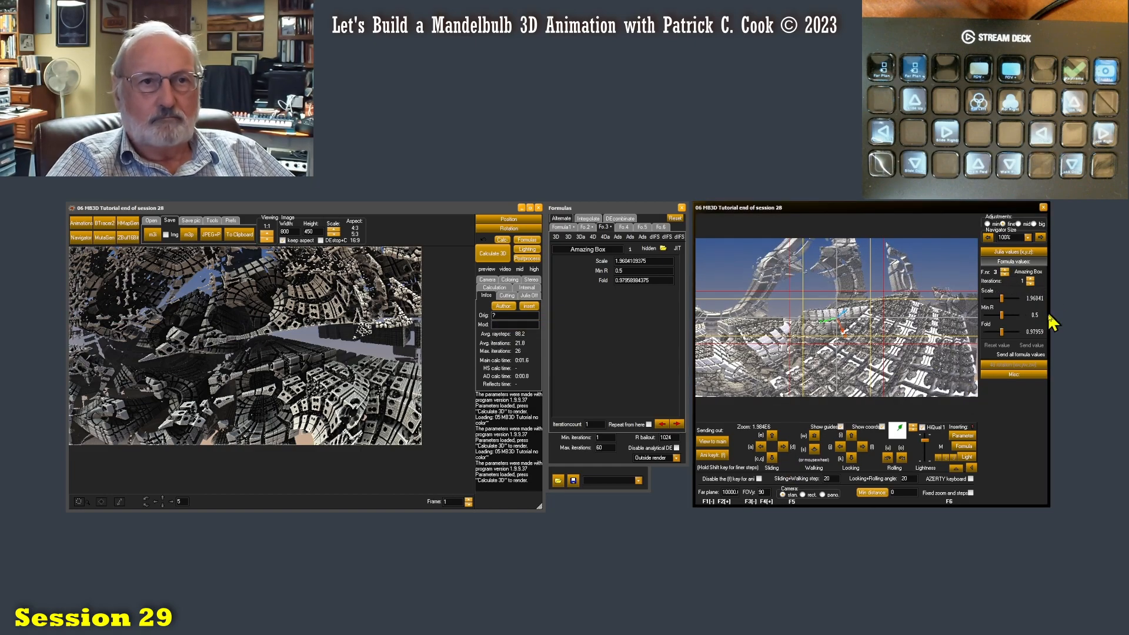
left_click(1036, 298)
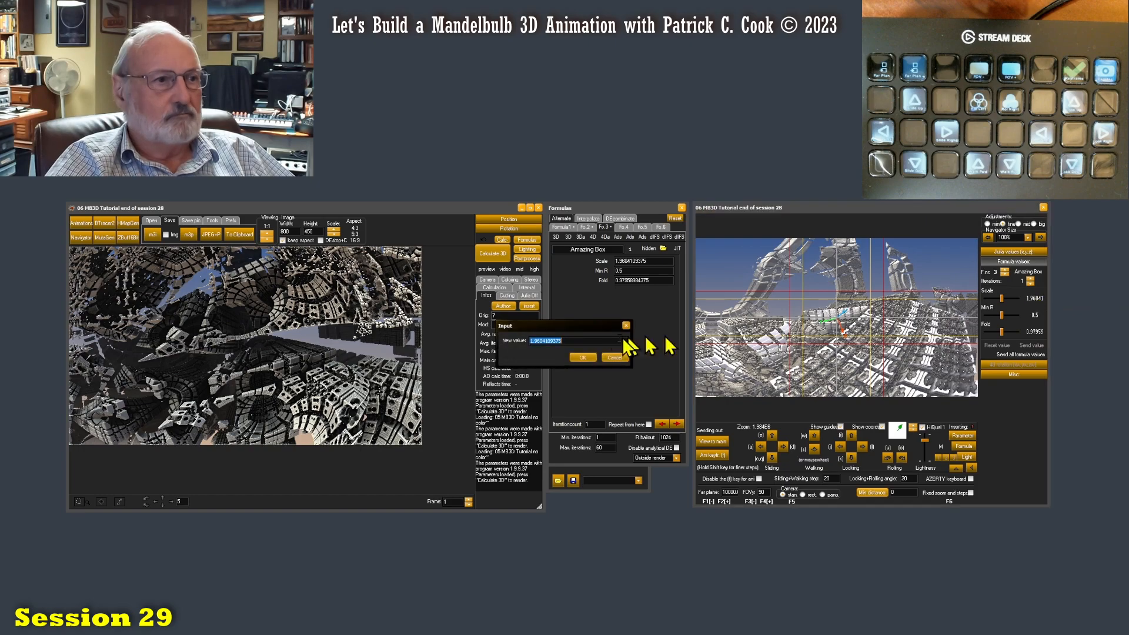
left_click_drag(544, 341, 589, 341)
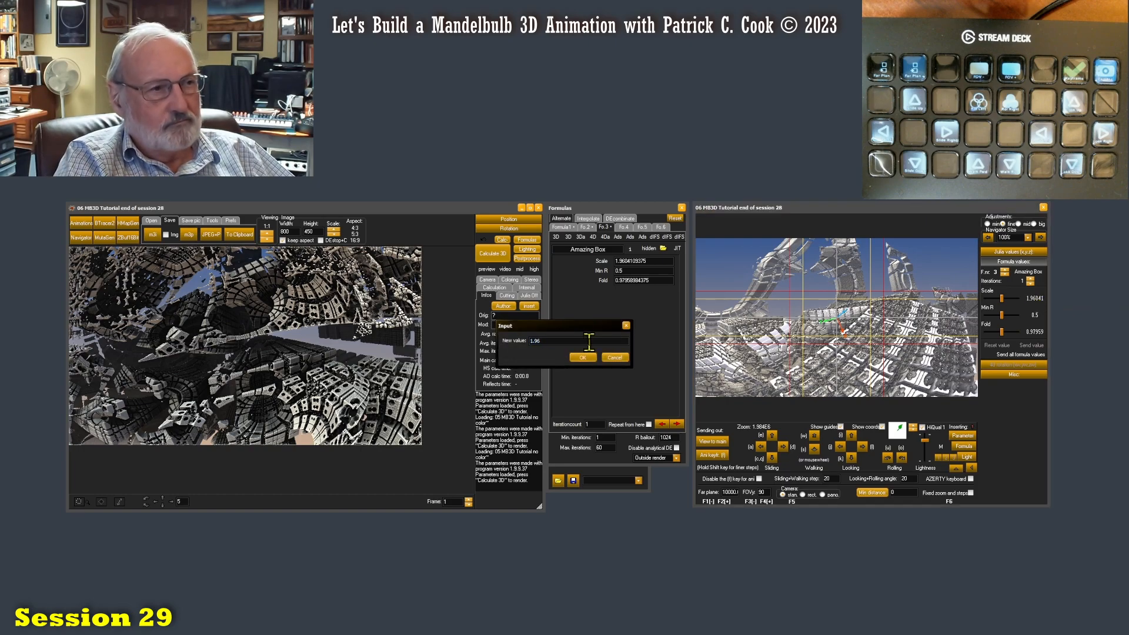
key("Return")
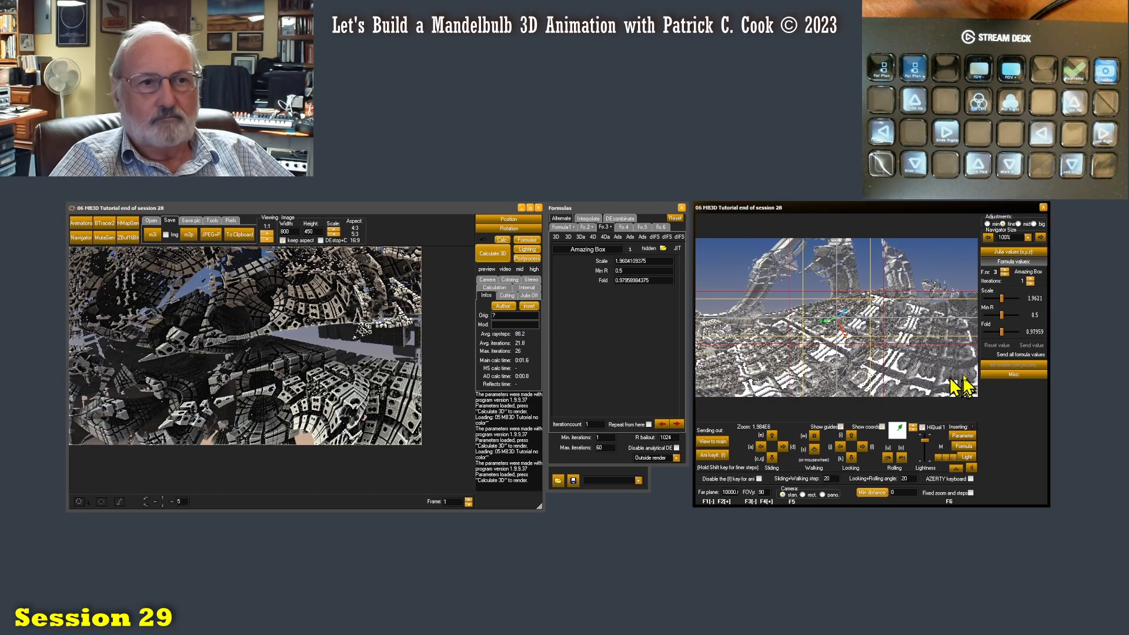
left_click(1030, 331)
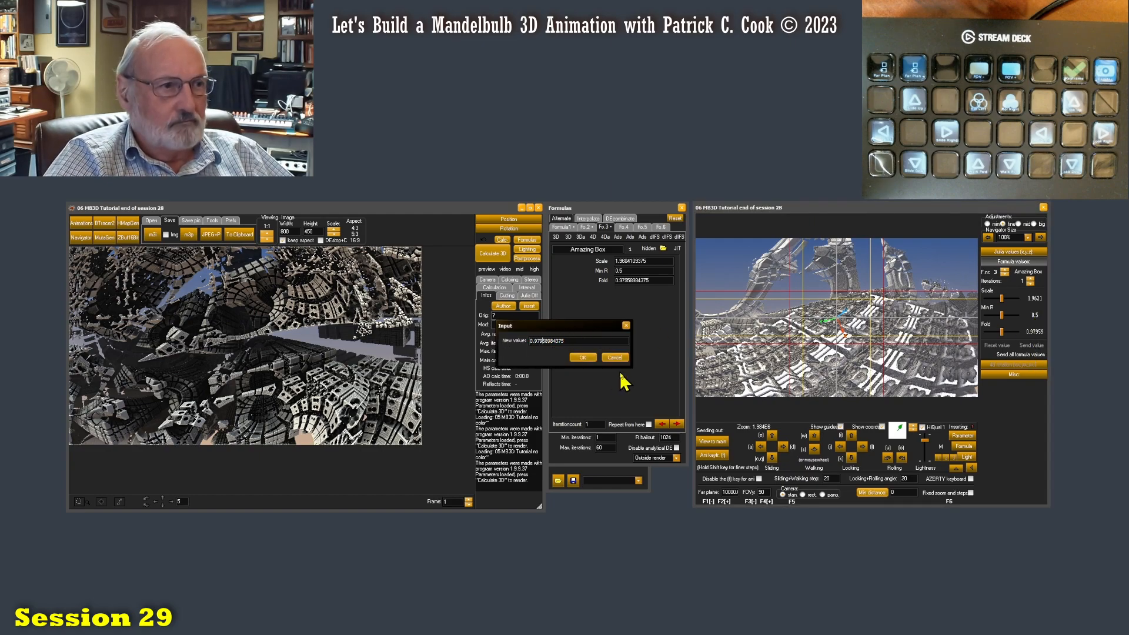
key("shift+End")
key("Delete")
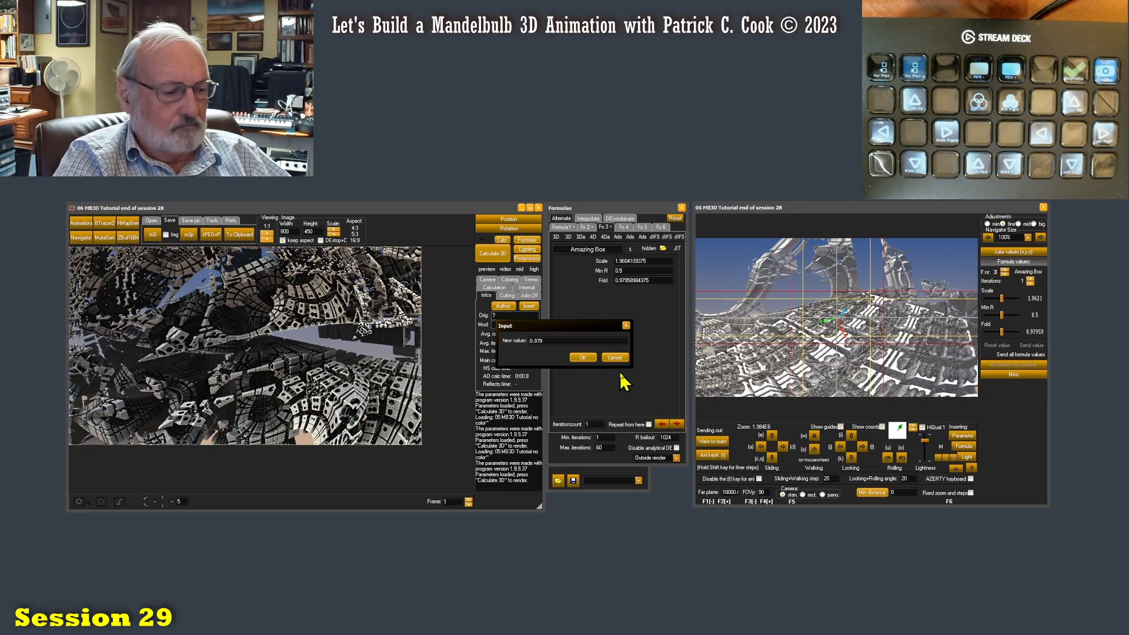
left_click(583, 357)
- Set formula 2's R power to 0.4025 and render the navigator view in the main window
left_click(1004, 274)
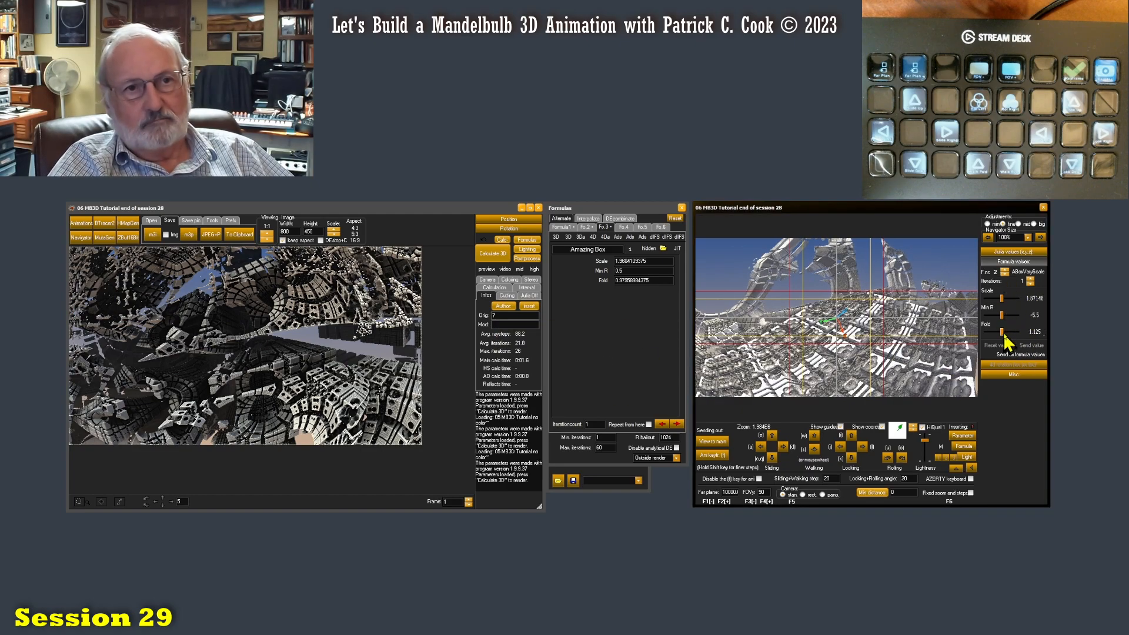
left_click_drag(1003, 319, 999, 321)
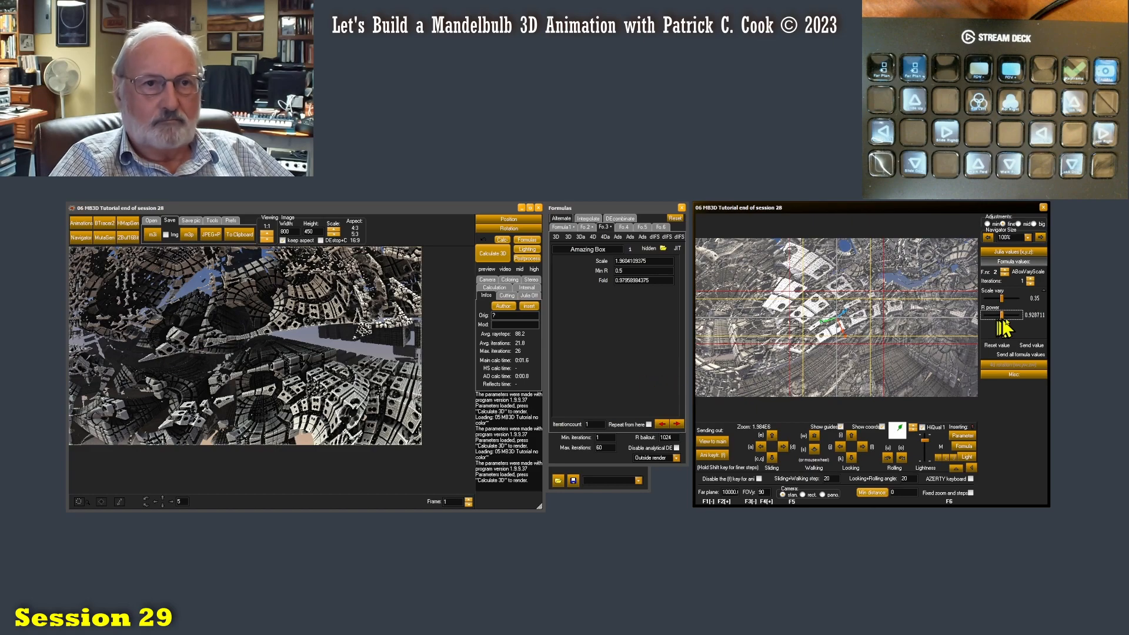
right_click(1000, 318)
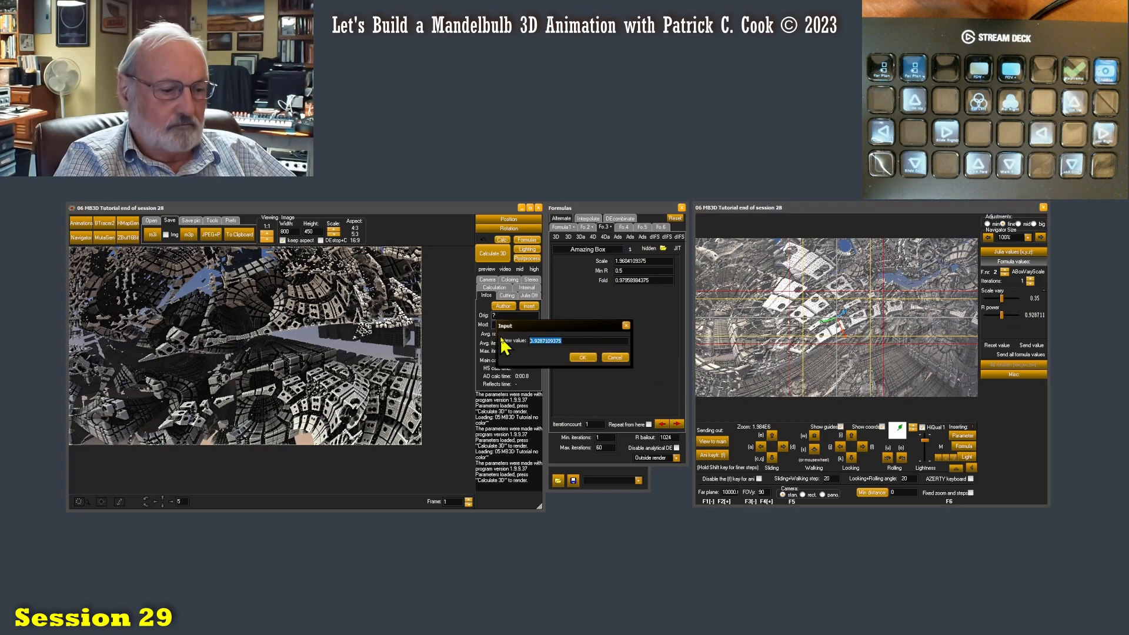
type(".4025")
key("Return")
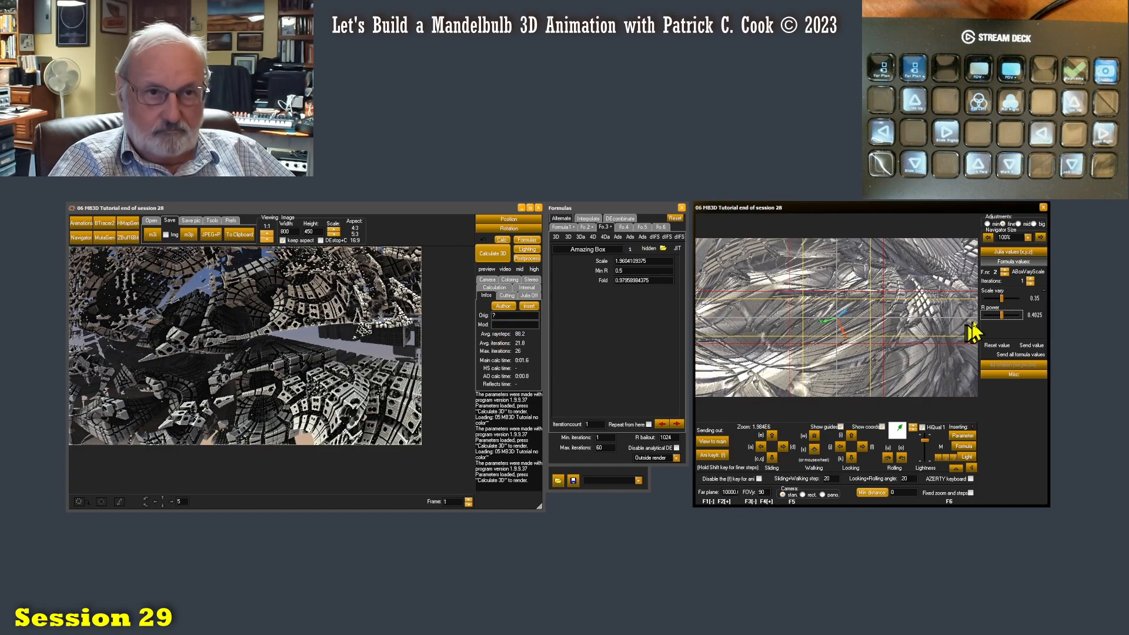
left_click(712, 441)
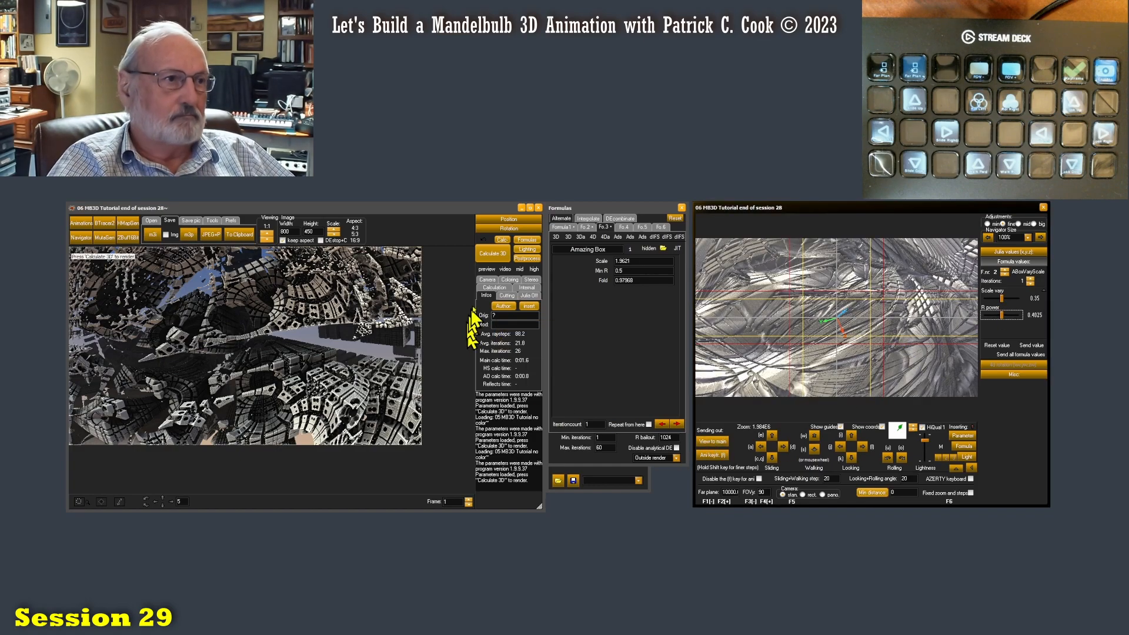
left_click(493, 253)
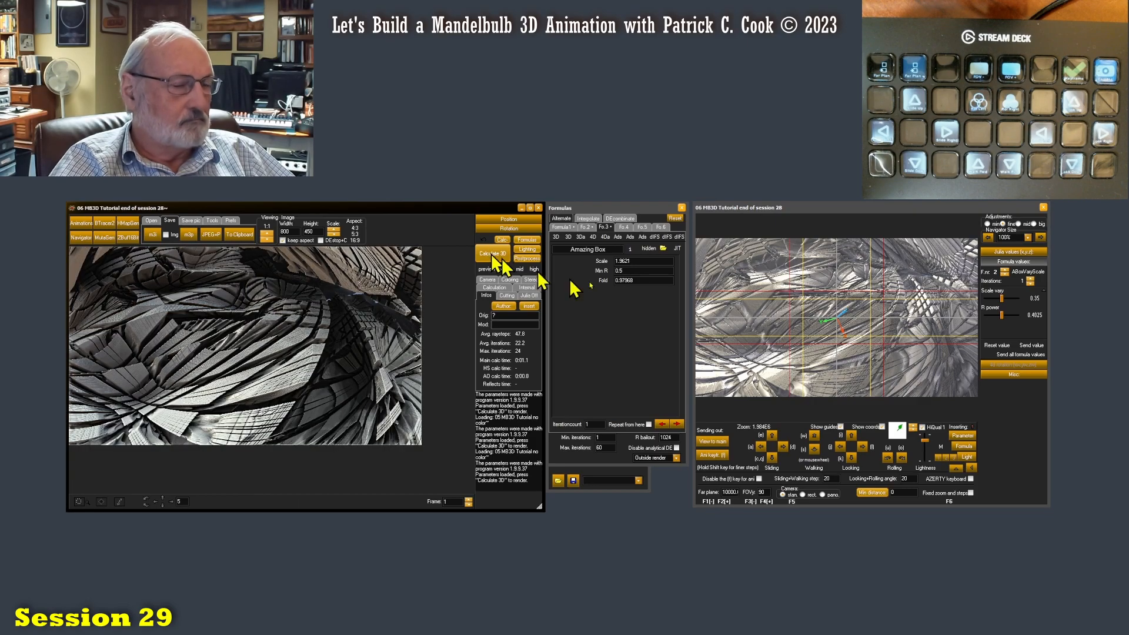
- Using mid-size slider adjustments, bring formula 2's R power to 0.925 and render the navigator view in the main window
left_click_drag(1003, 316, 1001, 316)
left_click(1018, 224)
left_click_drag(1003, 316, 1020, 316)
left_click(1026, 316)
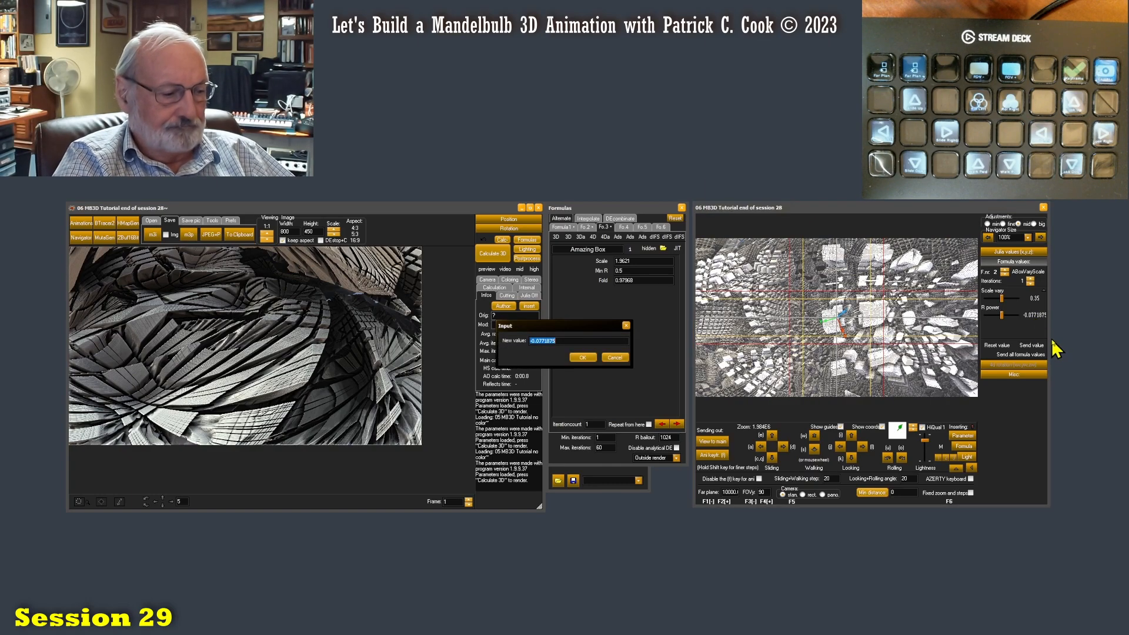
type("1")
key("Return")
left_click_drag(1002, 317, 1000, 317)
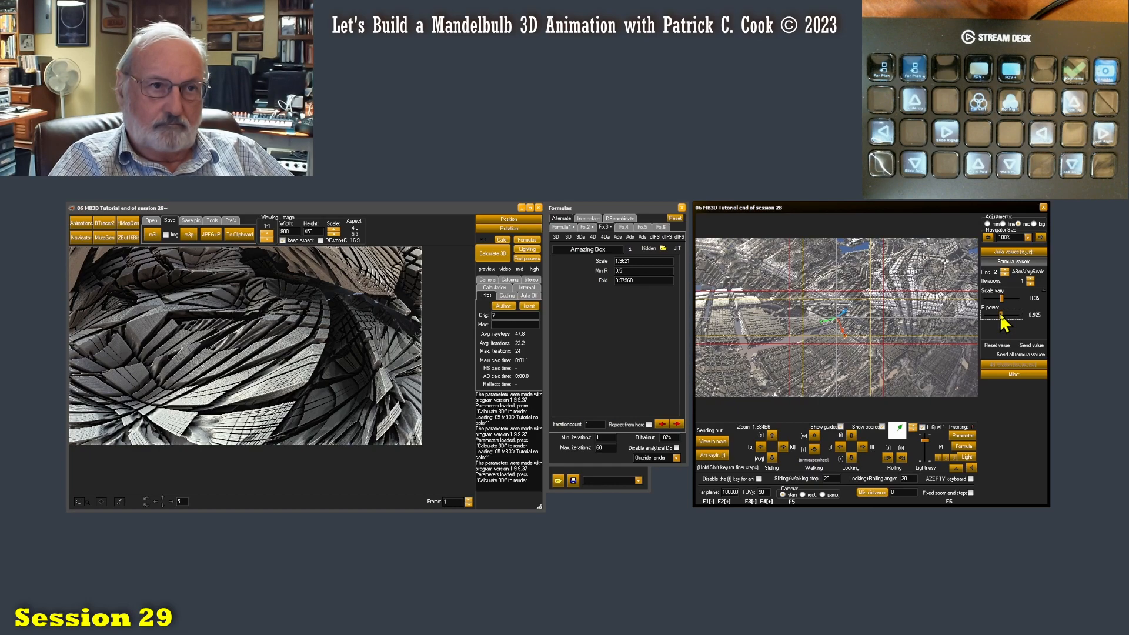
left_click(712, 441)
left_click(484, 254)
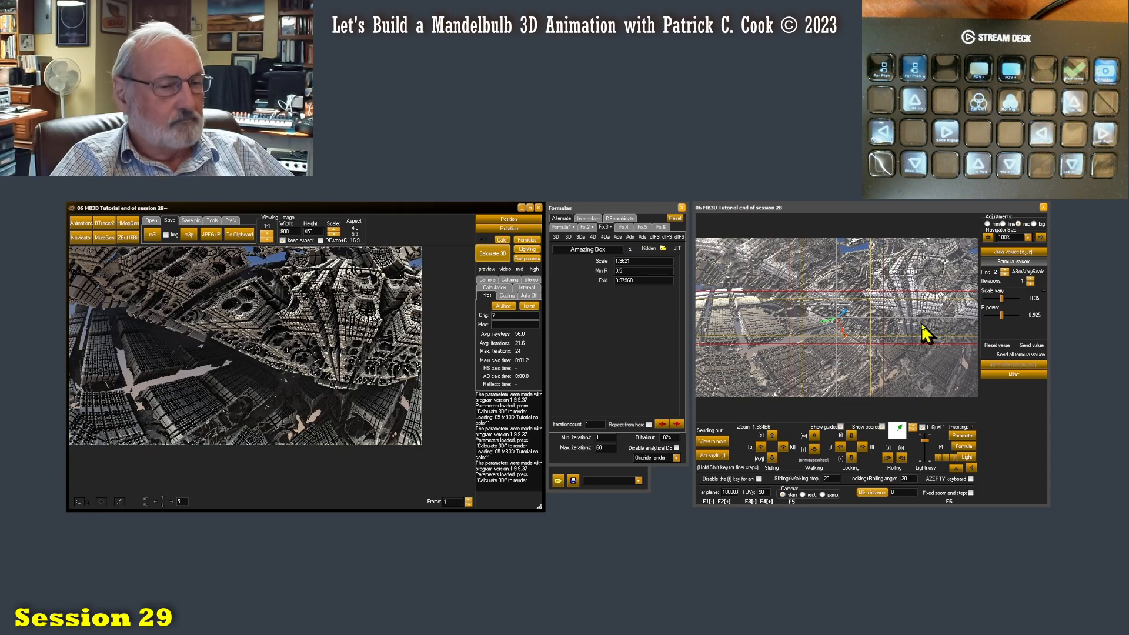
- Try other slider values for formula 2, render them, and restore Scale vary 0.35 and R power 0.925 with a new render
left_click_drag(1001, 313, 1002, 313)
left_click(712, 441)
left_click(494, 254)
left_click_drag(1001, 315, 1002, 300)
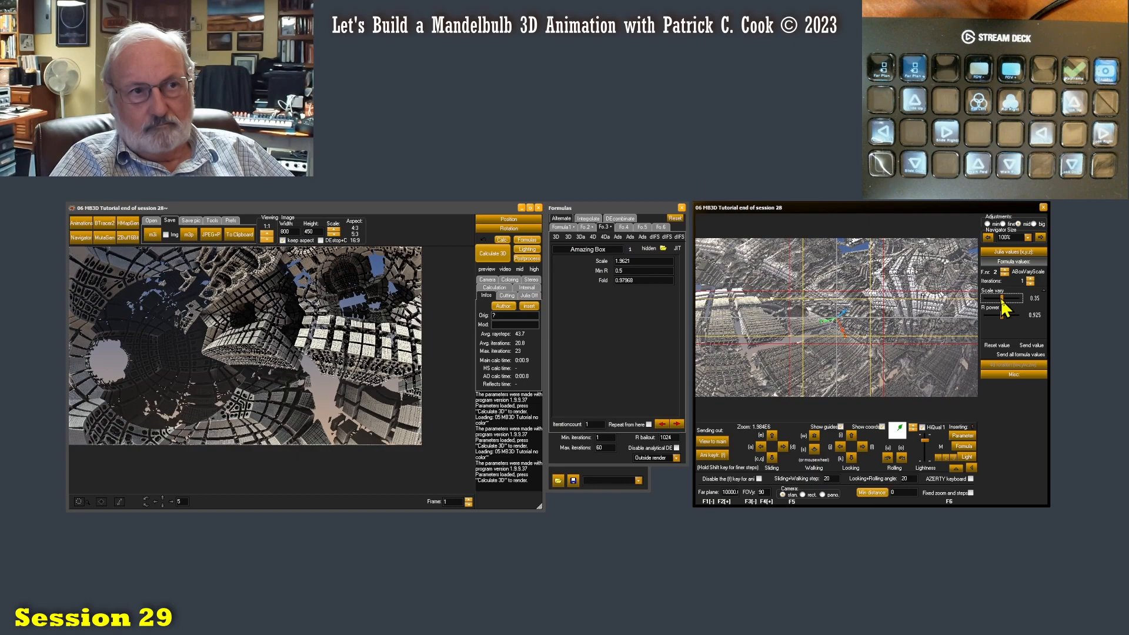
left_click(712, 441)
left_click(493, 253)
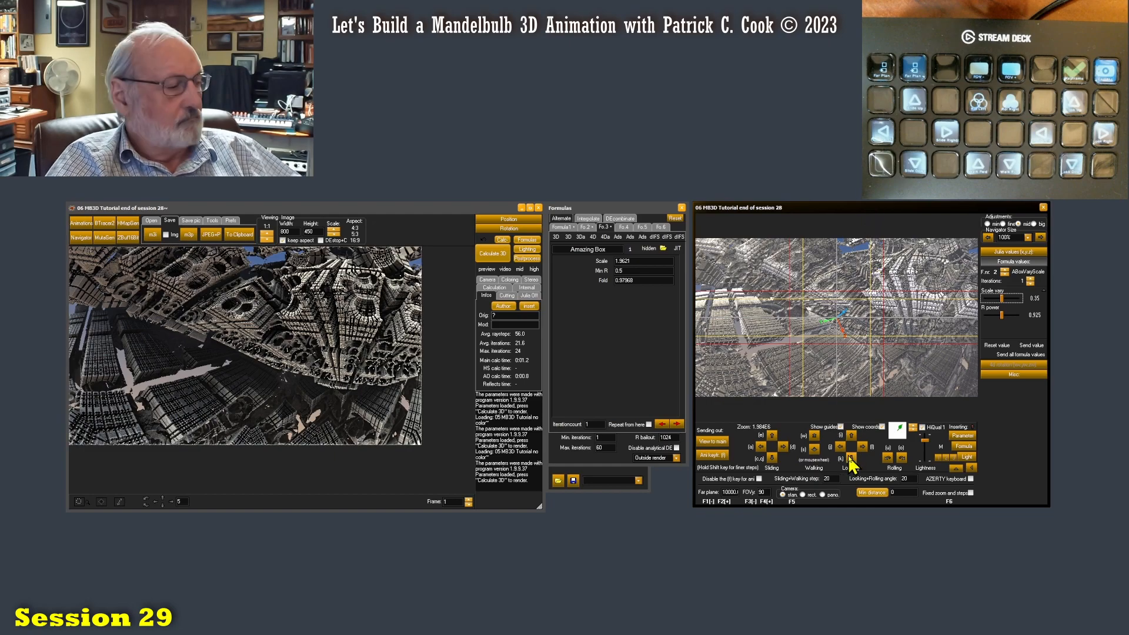
- Walk the navigator camera backward, take a step forward, and slide it upward
key("s")
key("s")
key("s")
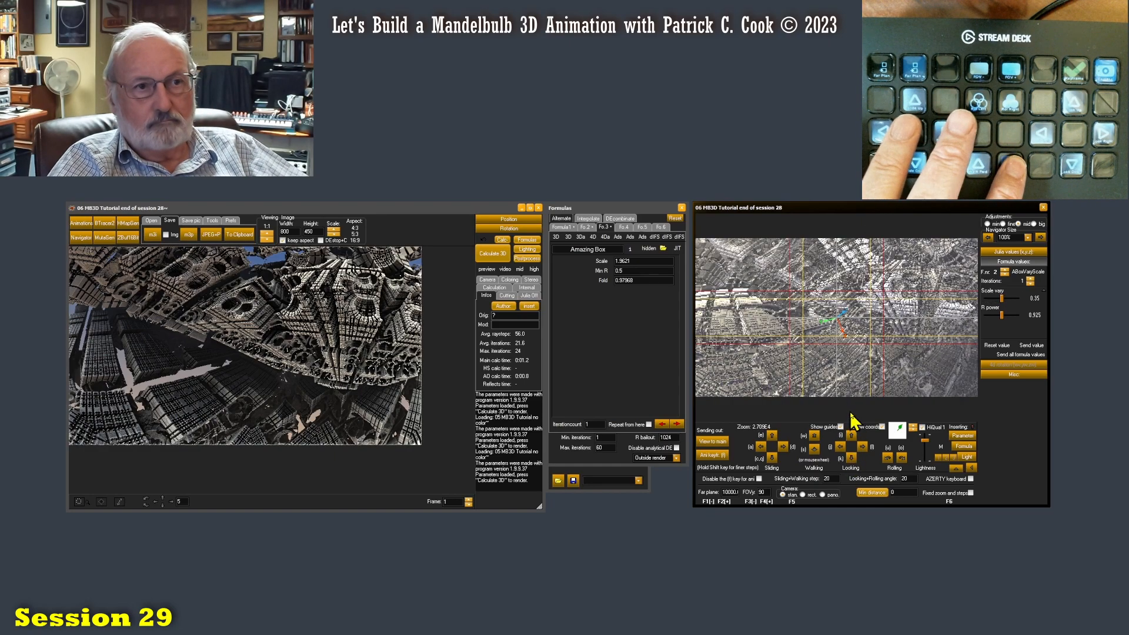
key("w")
key("e")
key("e")
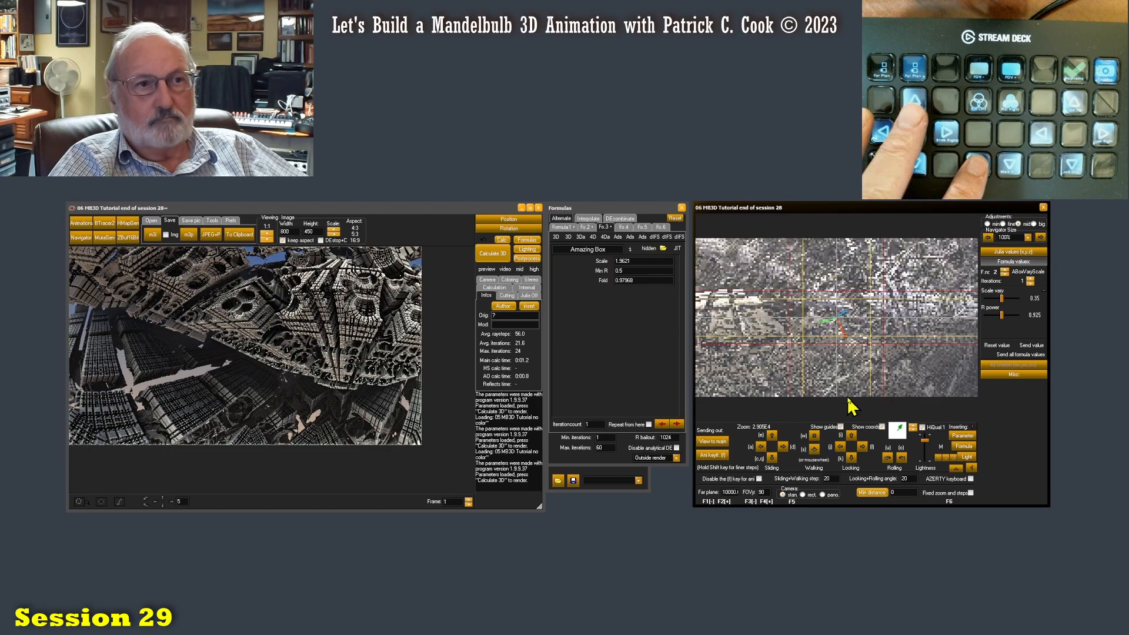
key("e")
key("e")
- Slide the navigator camera downward, tilt its look direction up, and render the view in the main window
key("c")
key("c")
key("c")
key("c")
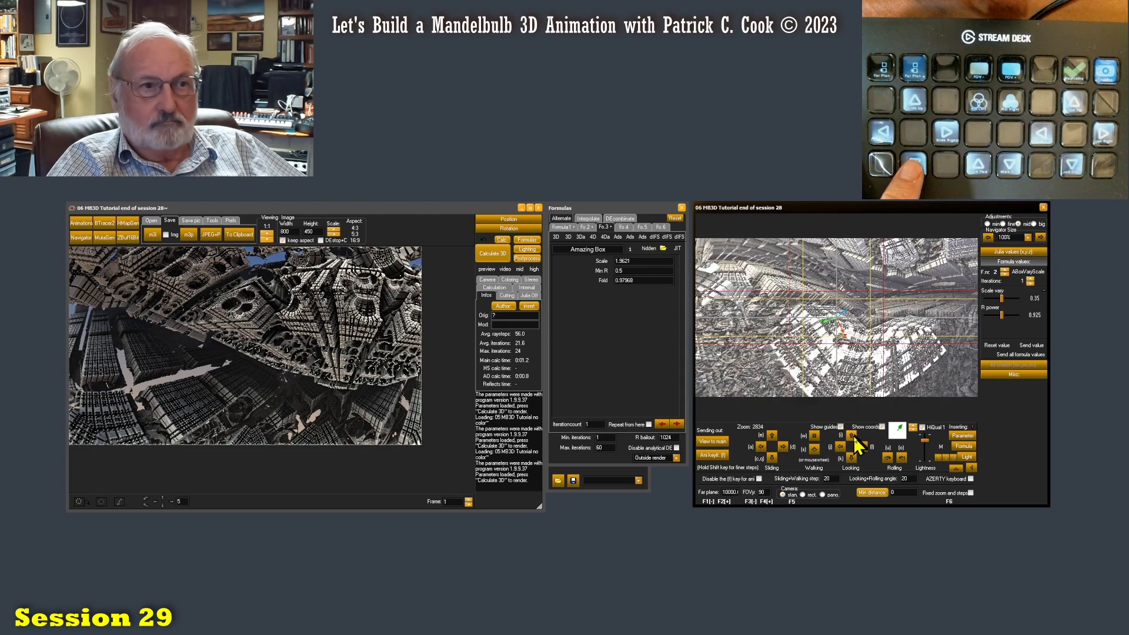
left_click(853, 436)
left_click(497, 255)
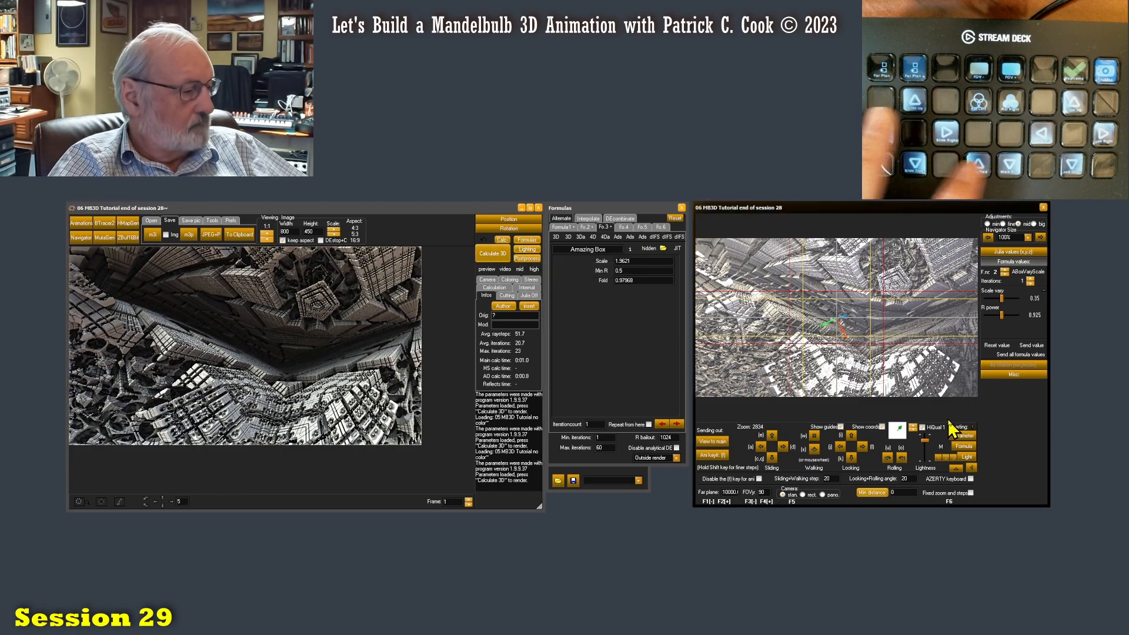
- Walk the navigator camera backward through the fractal structure in repeated steps
key("s")
key("s")
key("s")
key("s")
key("s")
key("s")
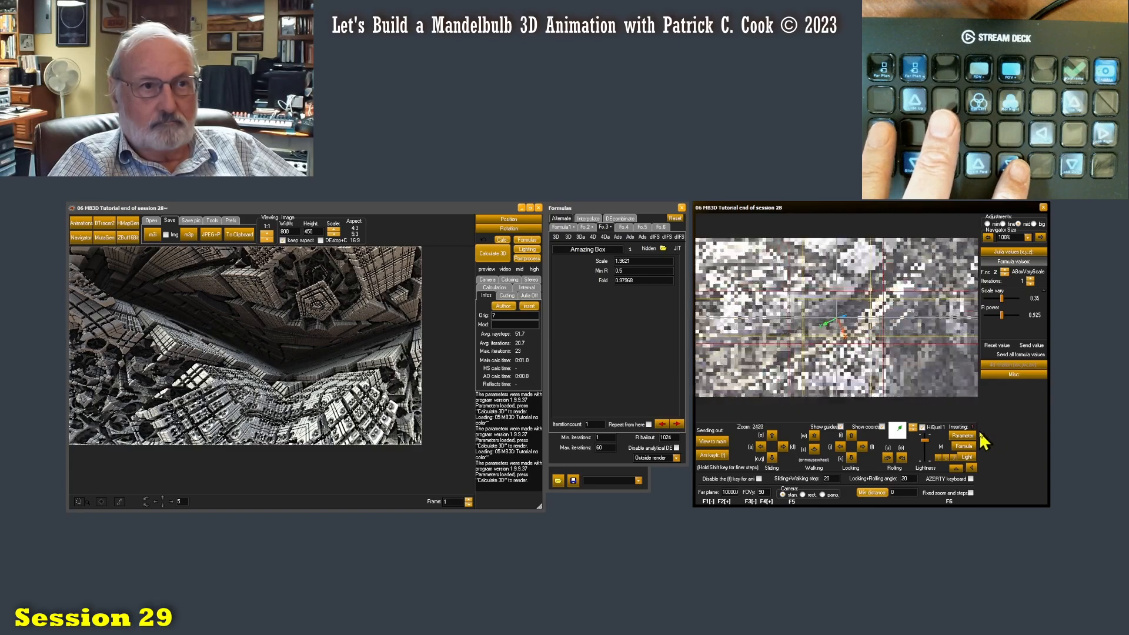
key("s")
key("s")
key("s")
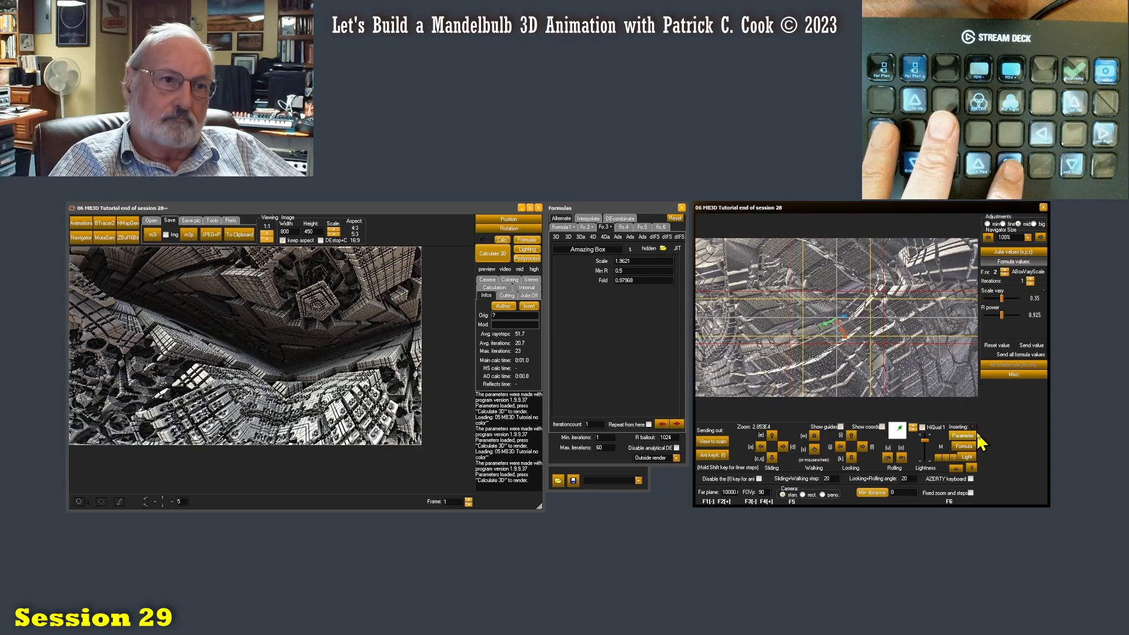
key("s")
key("s")
key("s")
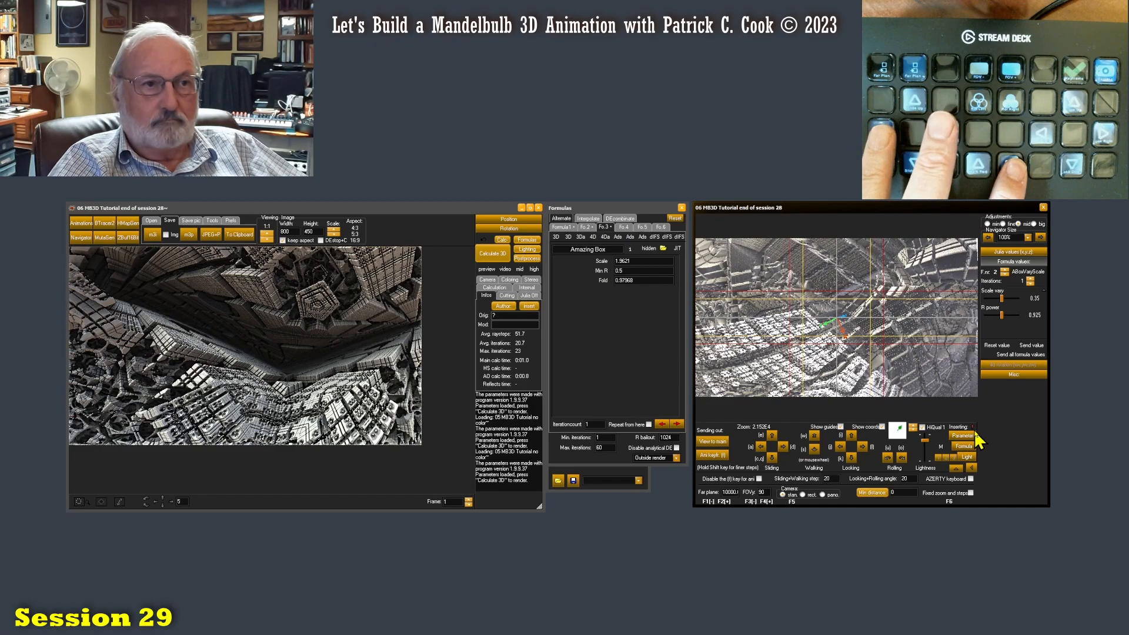
key("s")
key("s")
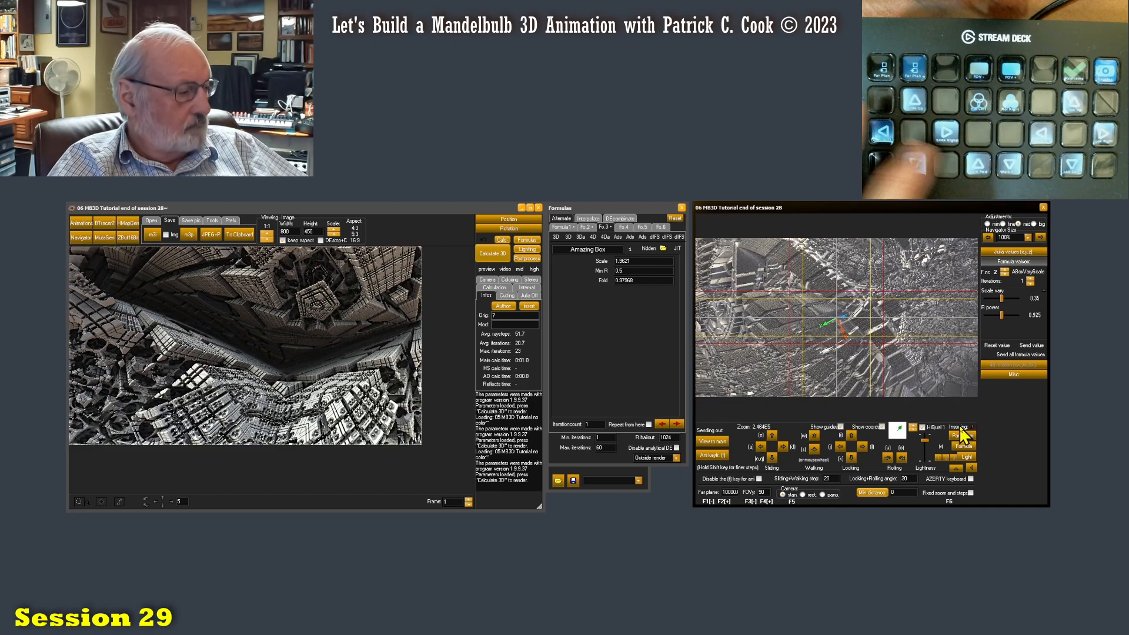
- Walk the navigator camera forward toward the tiled block structures and render the view in the main window
key("w")
key("w")
key("w")
key("w")
key("w")
key("w")
key("w")
key("w")
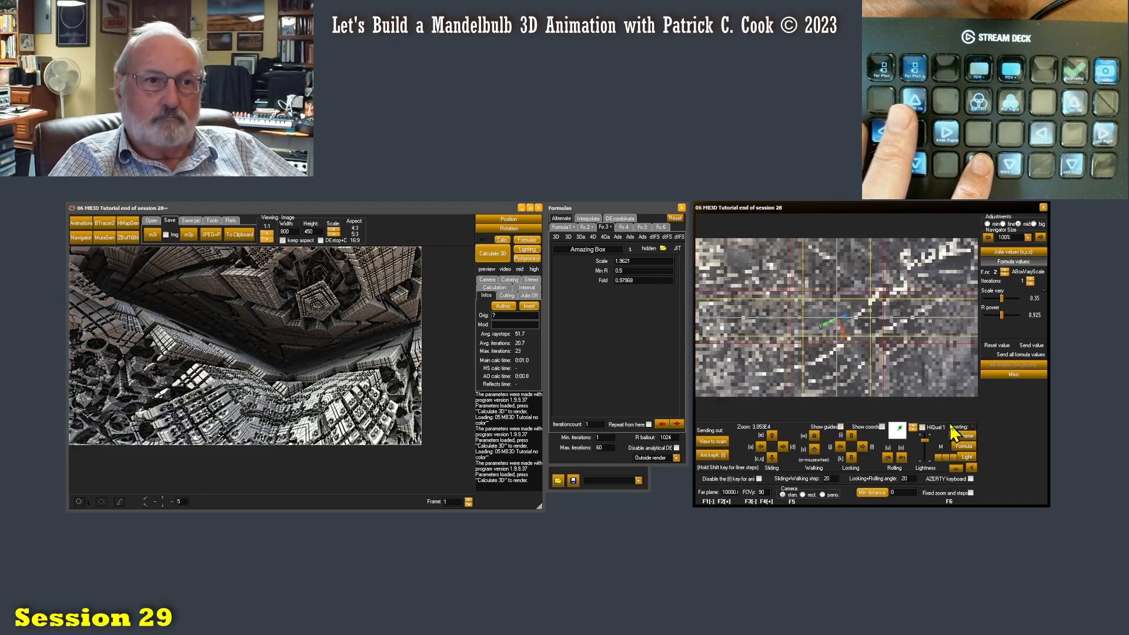
left_click(713, 441)
left_click(492, 252)
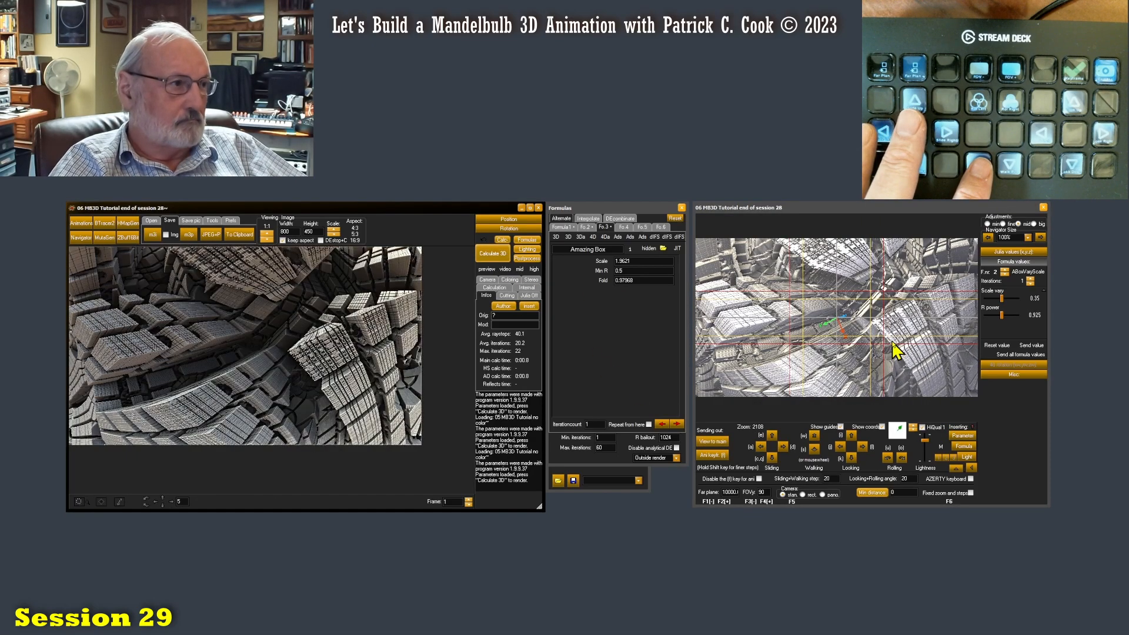
- Set formula 2's R power to 1.05, fine-tune Scale vary to 0.400195, and render the view in the main window
left_click(1003, 318)
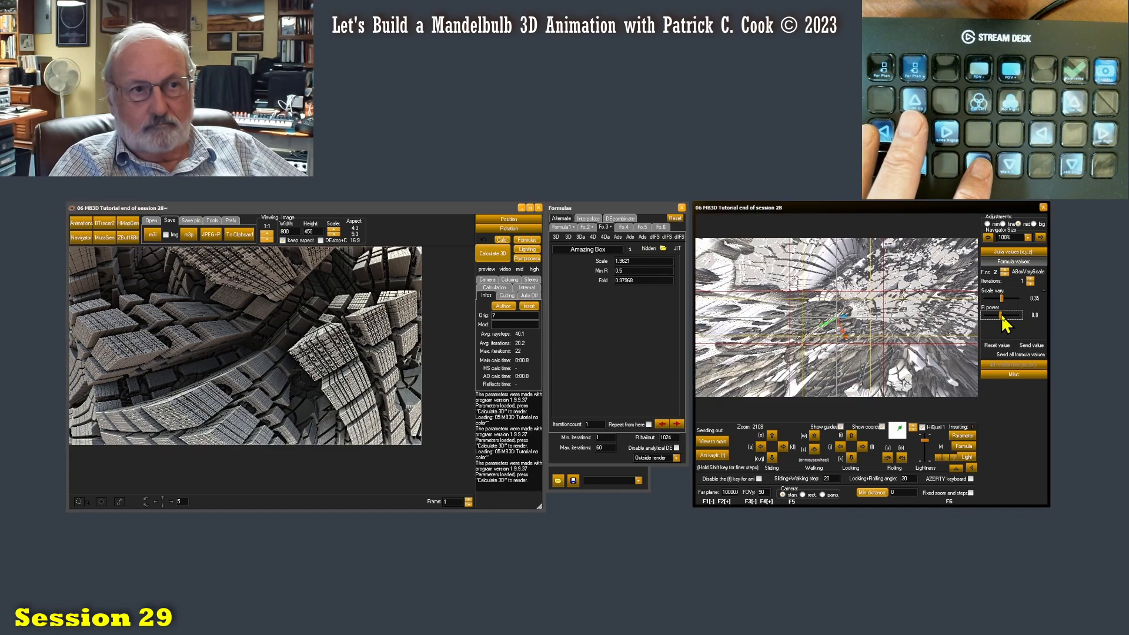
left_click(1004, 318)
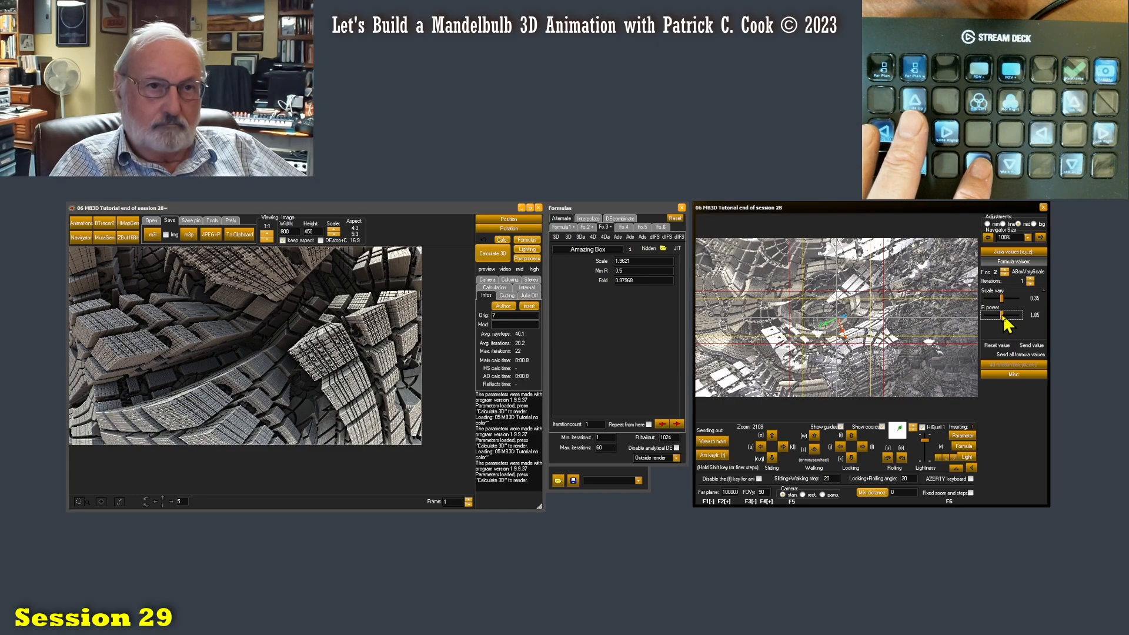
left_click(1003, 299)
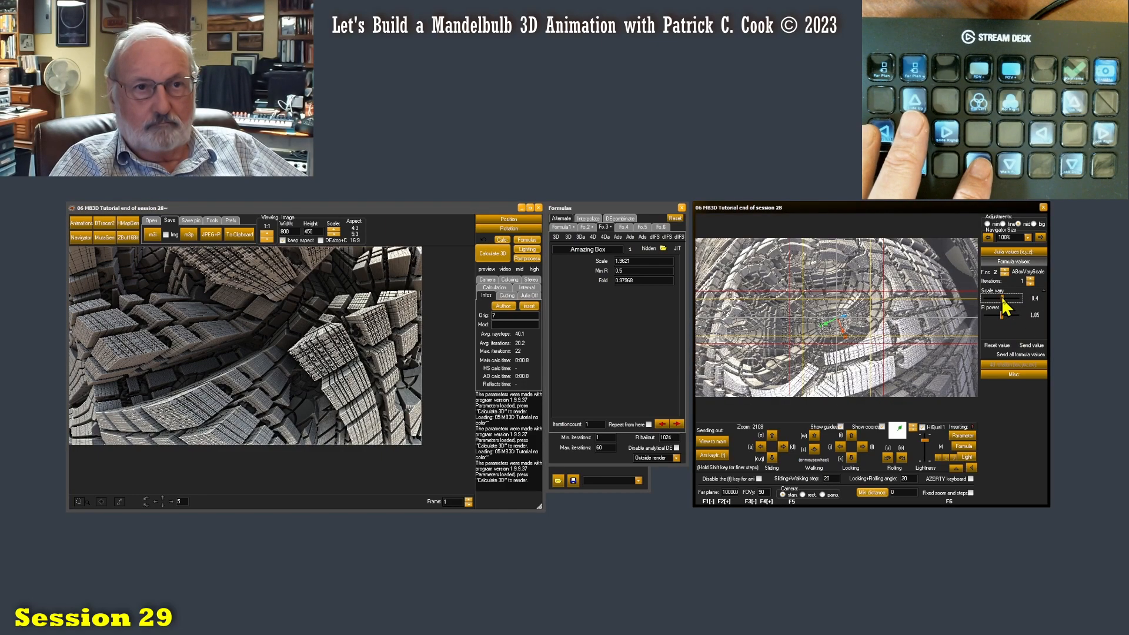
left_click(1002, 299)
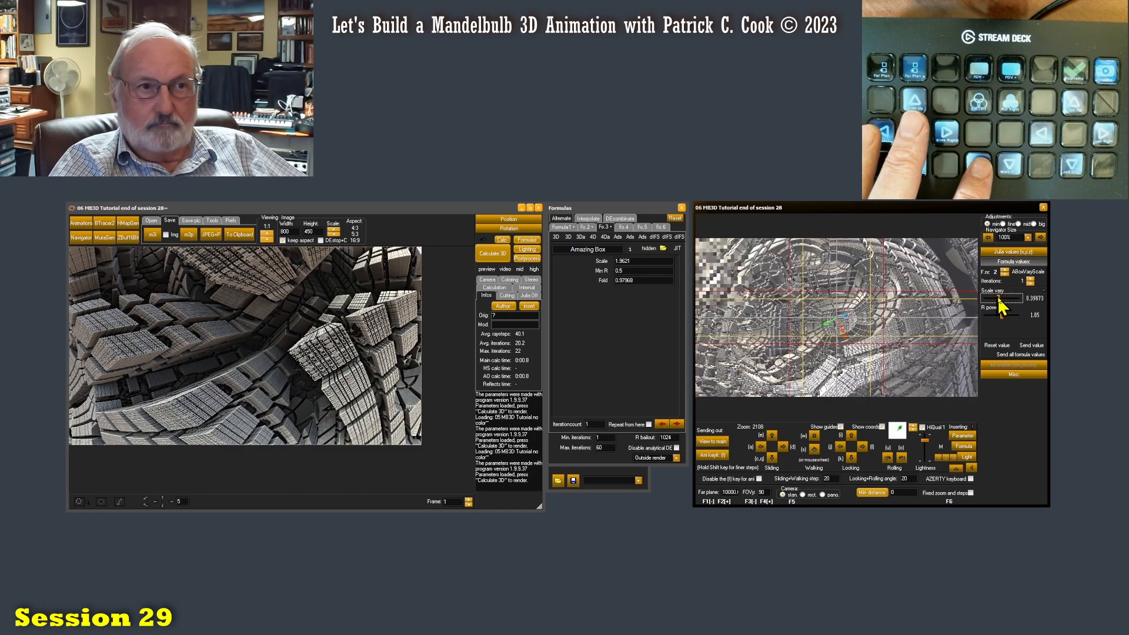
left_click(712, 441)
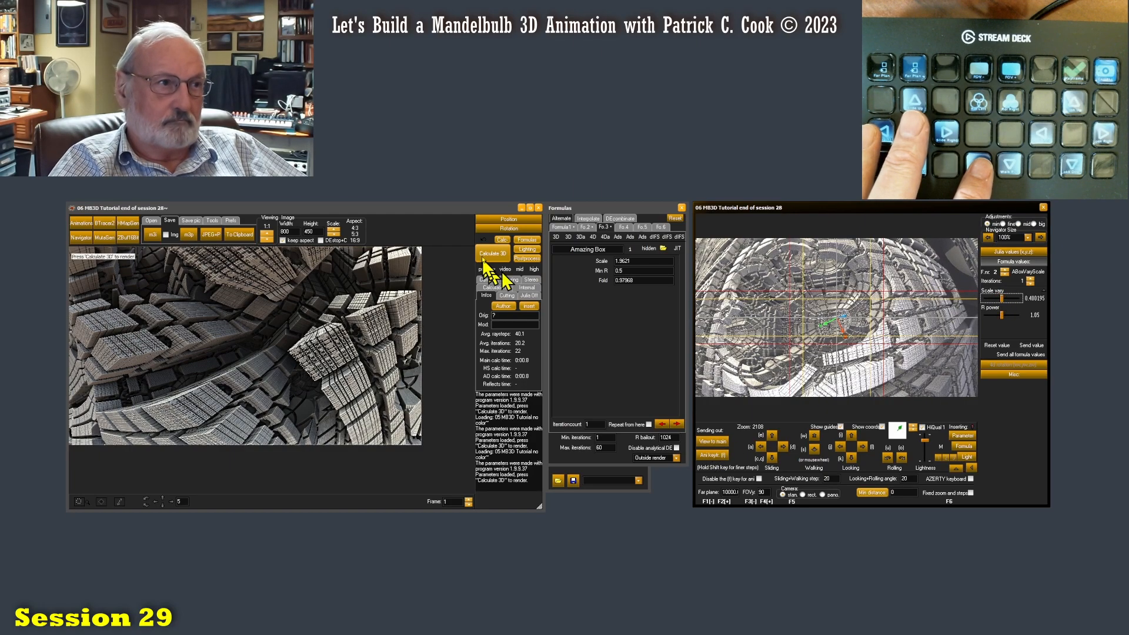
left_click(492, 254)
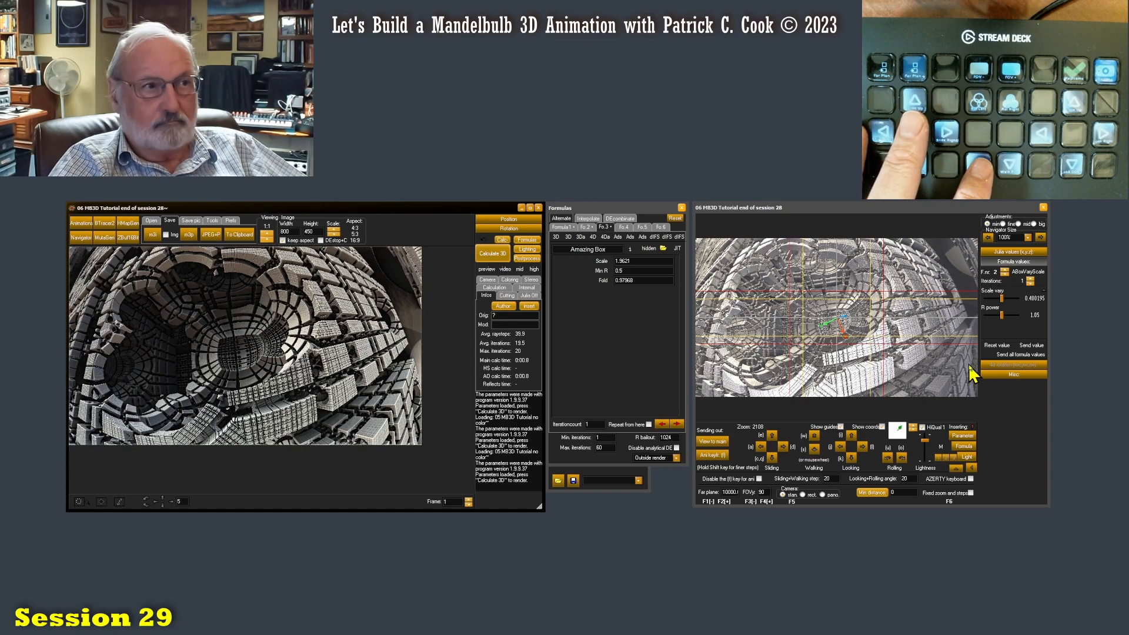
- Set formula 2's Scale vary to 0.376855 and R power to 1.03652, and render the view in the main window
mouse_move(1002, 298)
left_mouse_down()
mouse_move(981, 303)
mouse_move(1008, 316)
mouse_move(985, 316)
mouse_move(998, 315)
left_mouse_up()
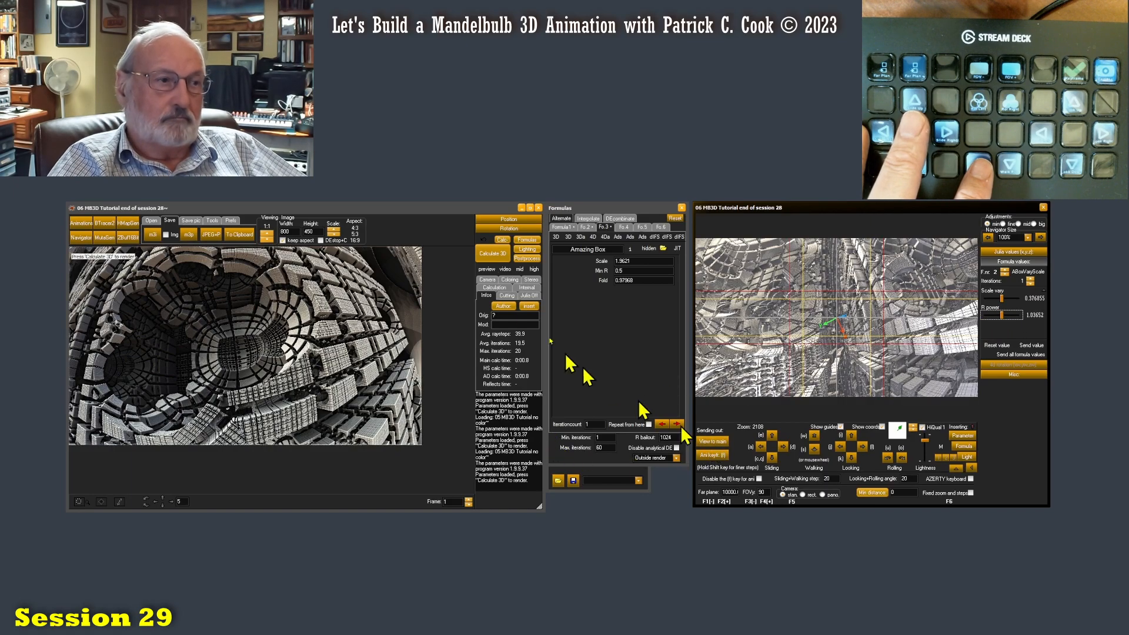
left_click(711, 442)
left_click(494, 254)
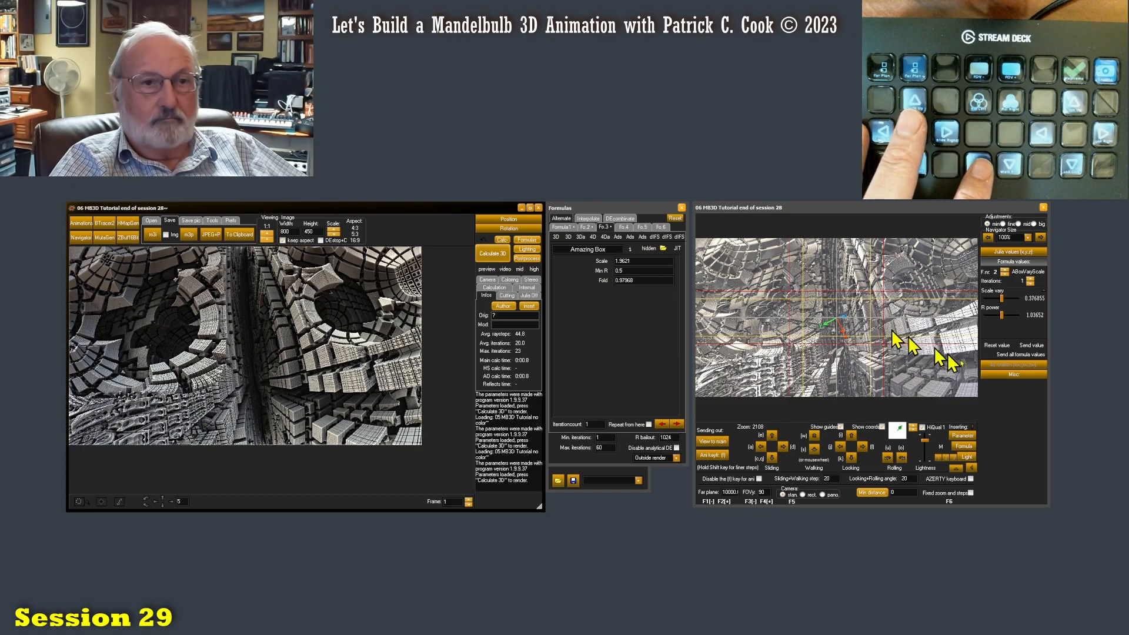
- Try walking the camera backward, and reinsert the main window's parameters into the navigator
left_click(1007, 418)
key("s")
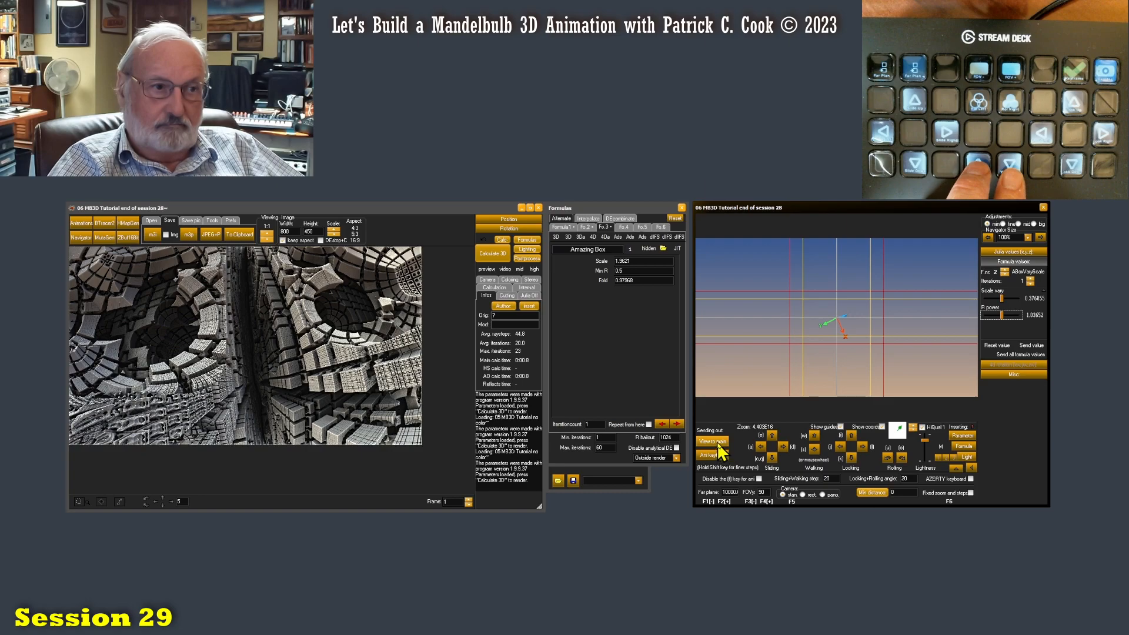
left_click(962, 435)
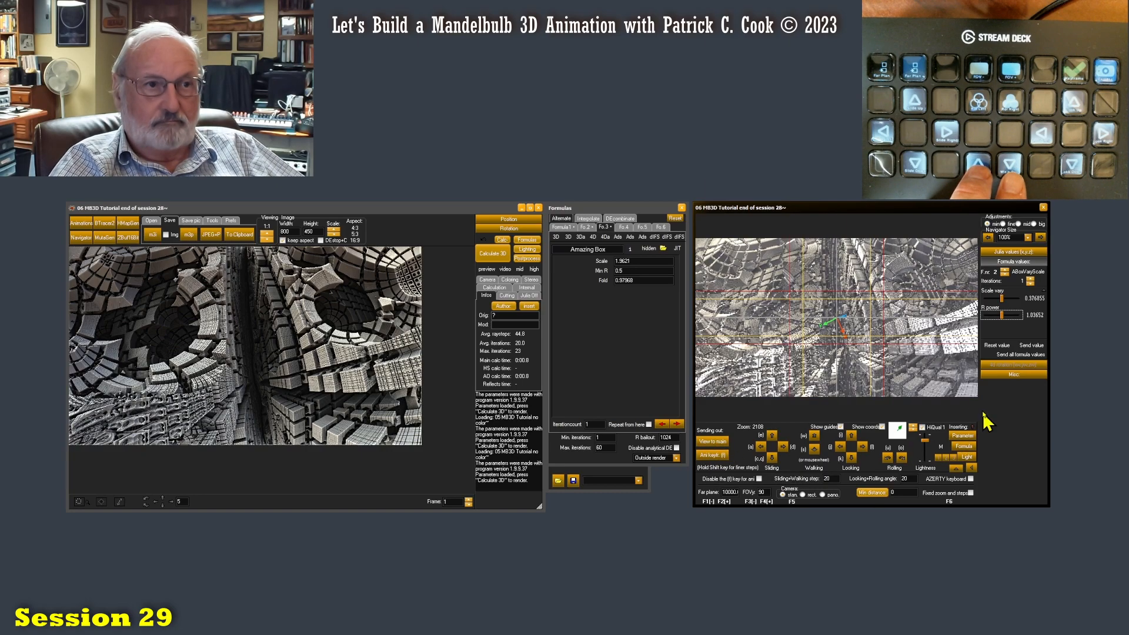
- Walk the navigator camera forward, tilt its look direction up, and render the view in the main window
key("w")
key("w")
left_click(851, 437)
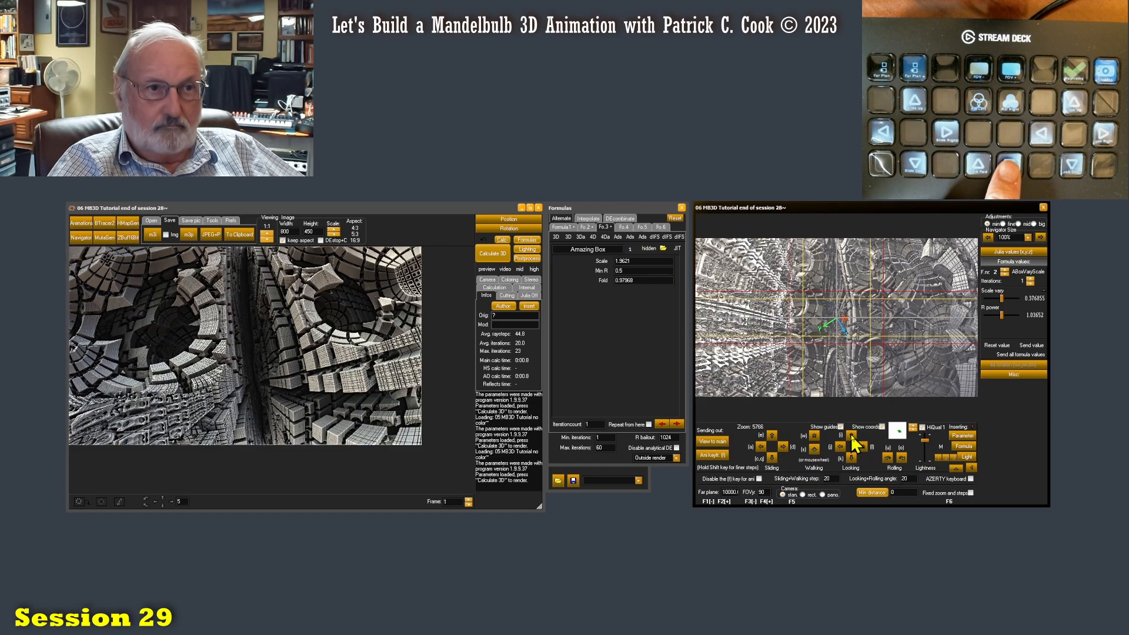
left_click(712, 442)
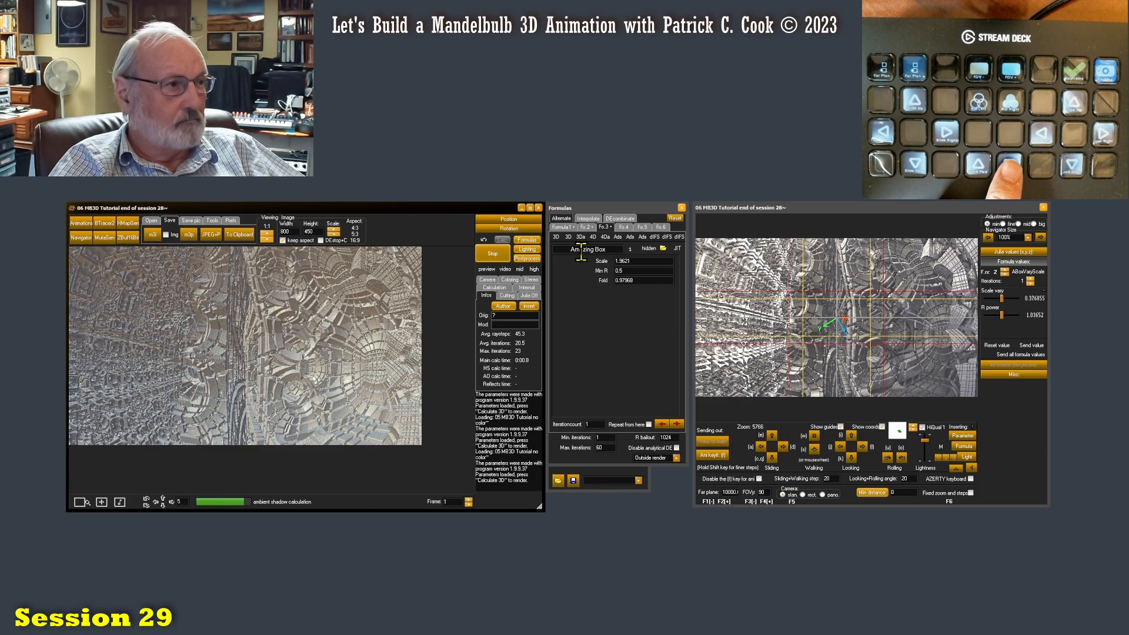
- Walk the navigator camera backward away from the rendered round openings
left_click(1021, 431)
key("s")
key("s")
key("s")
key("s")
key("s")
key("s")
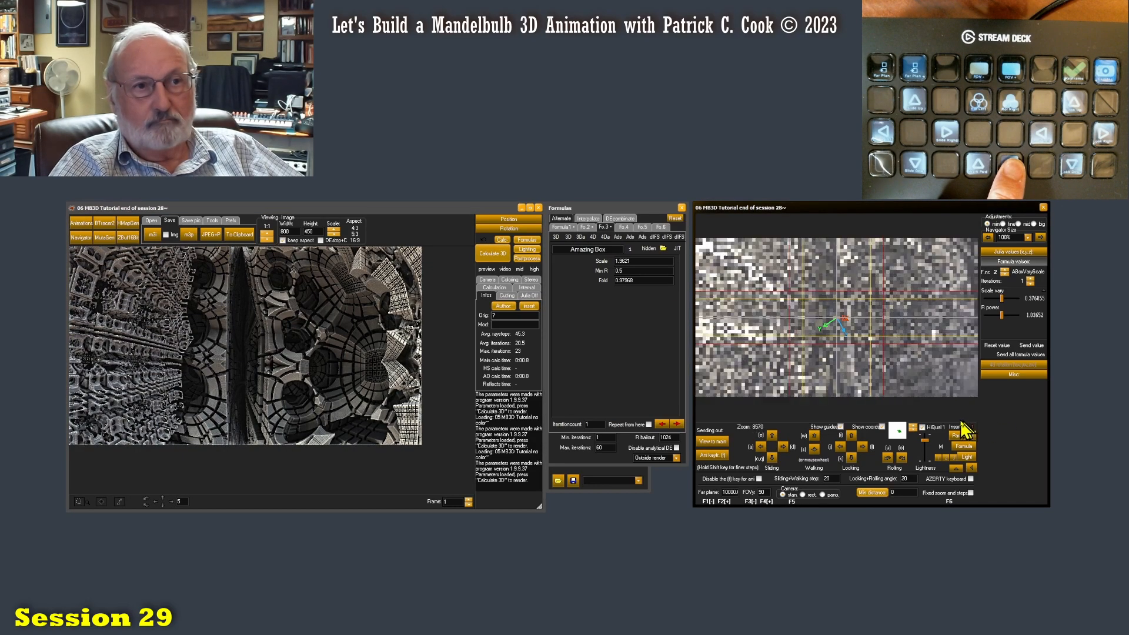
key("s")
key("s")
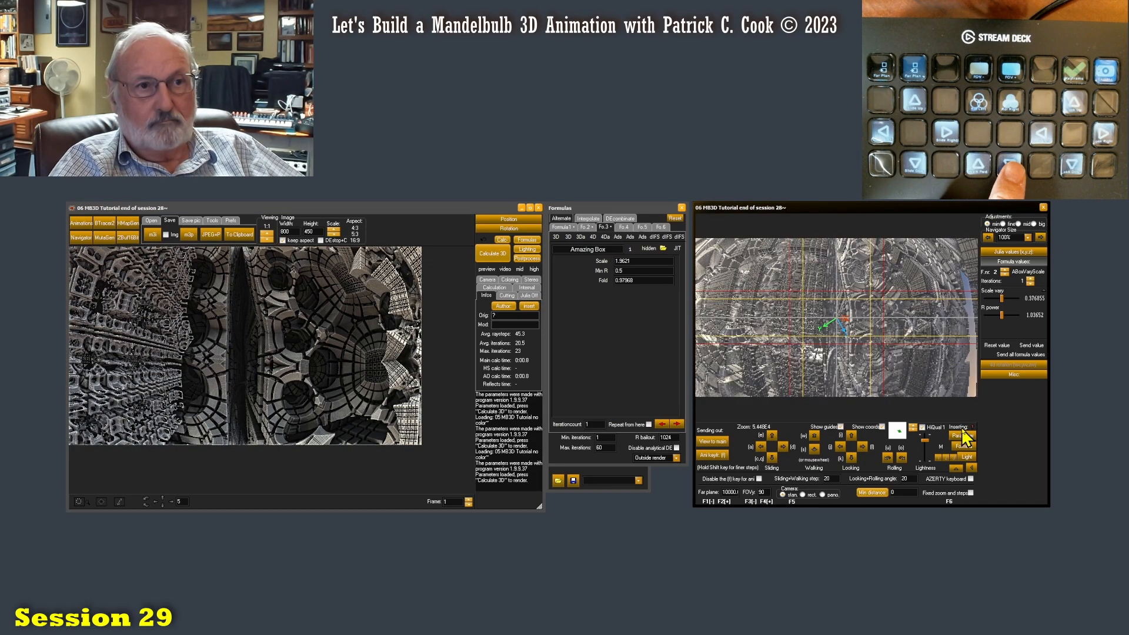
- Slide the navigator camera right, and bring it back left to face the rounded grid structures beside the vertical seam
left_click(783, 446)
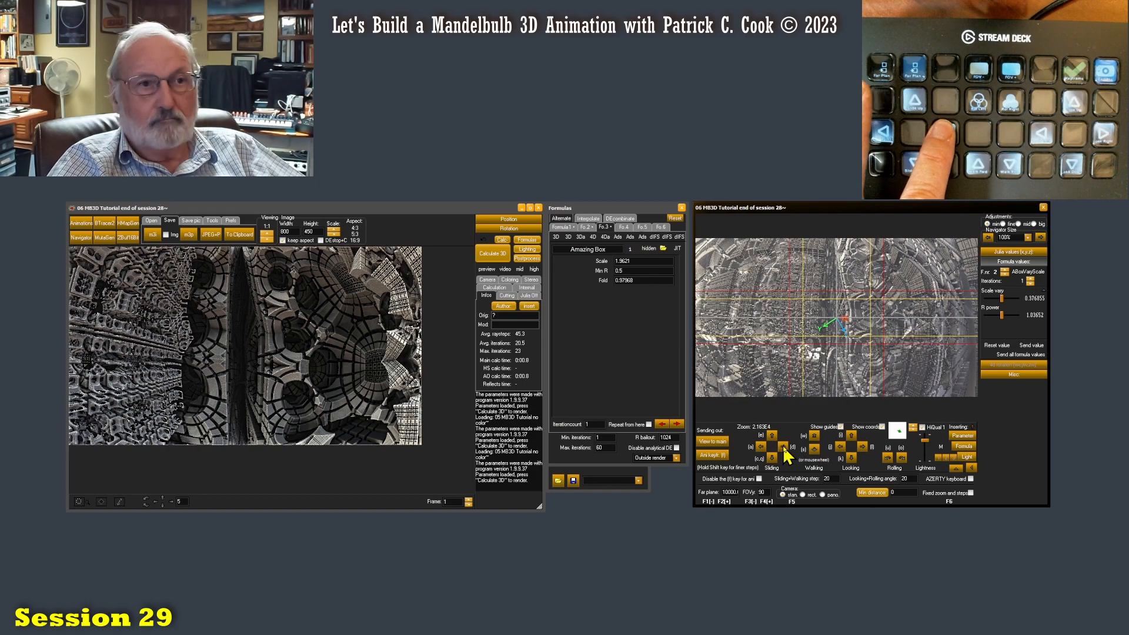
key("d")
key("d")
key("d")
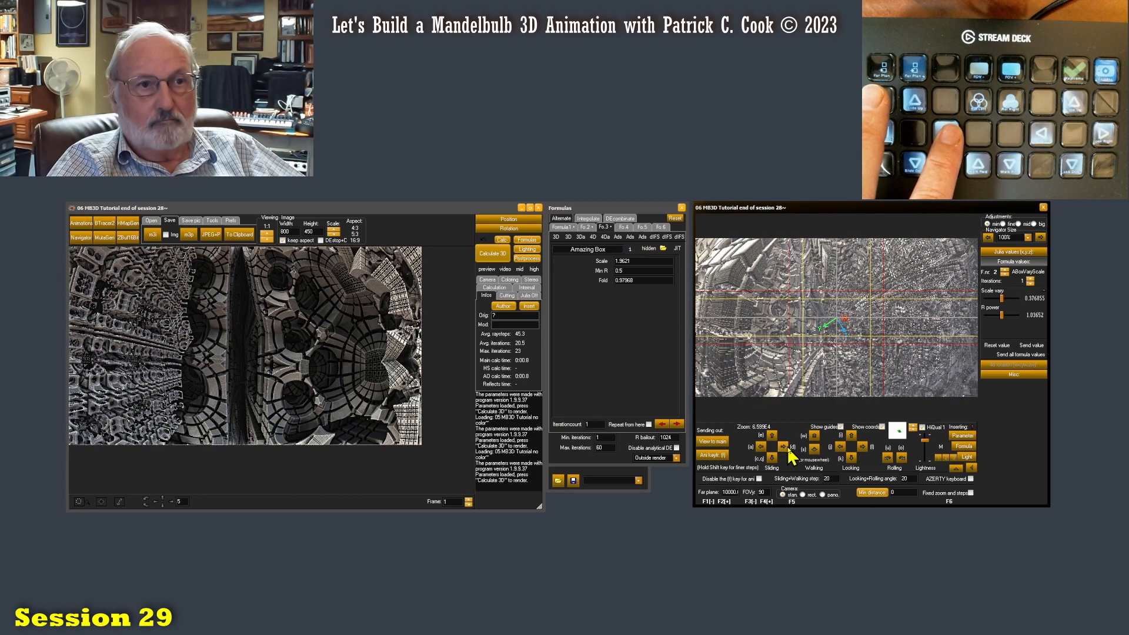
key("a")
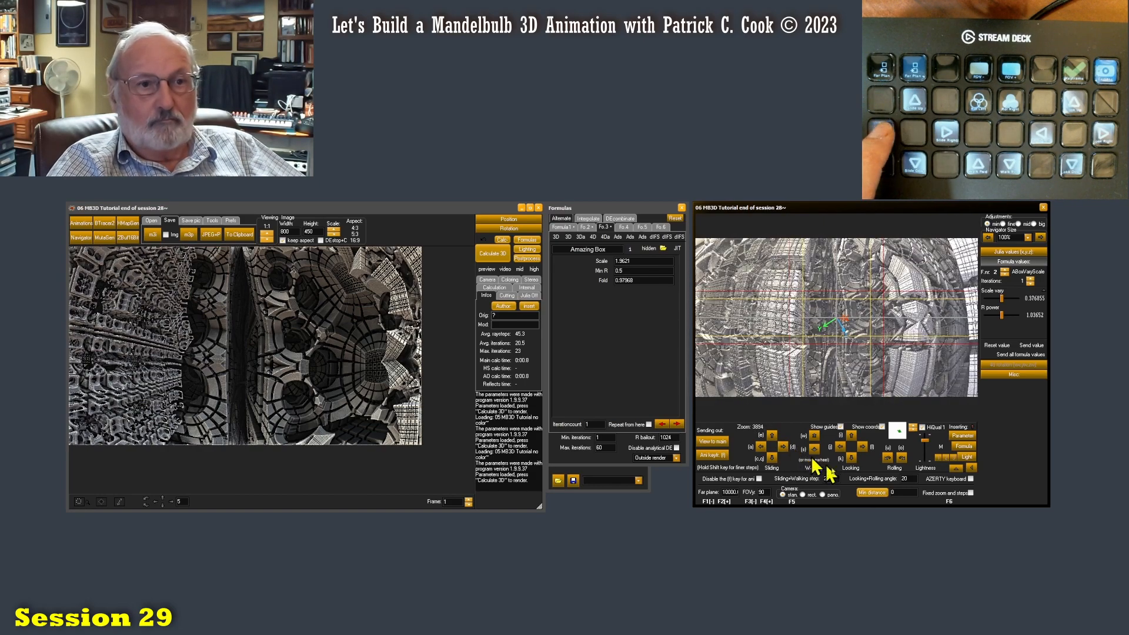
- Roll the navigator camera until the structure's dark vertical seam lies roughly horizontal
key("u")
key("u")
key("u")
key("u")
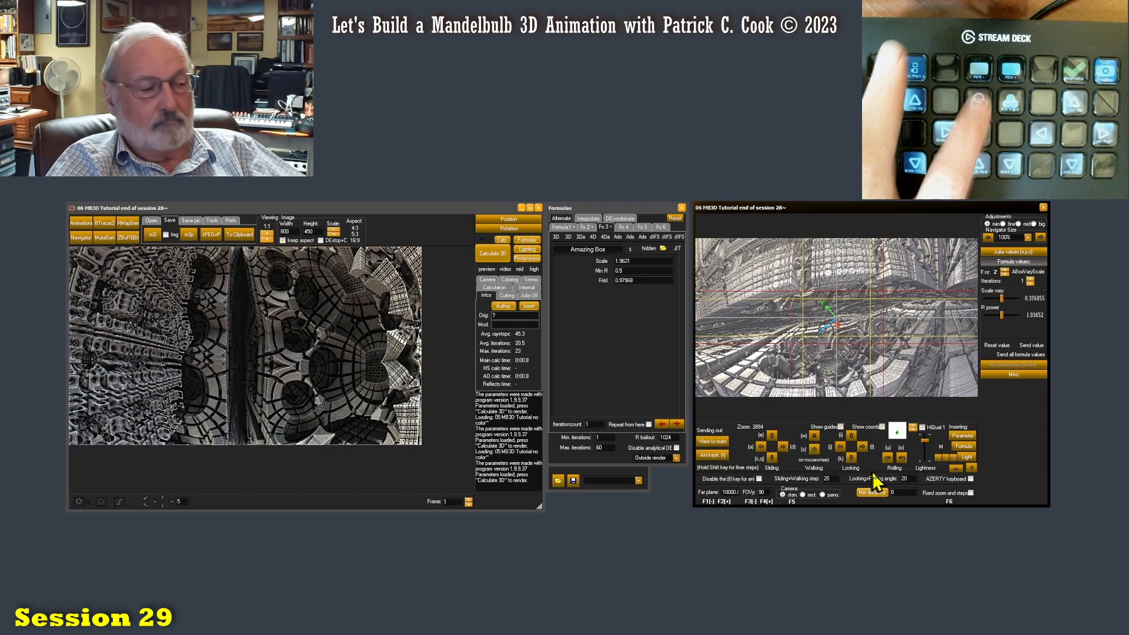
left_click(901, 458)
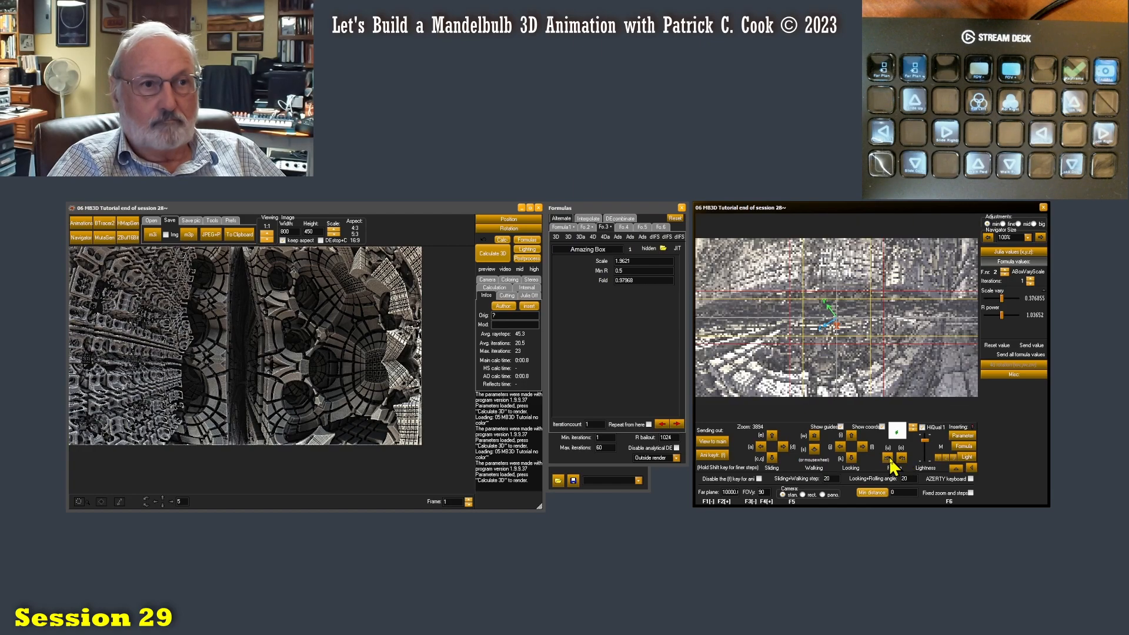
- Slide the navigator camera up in two moves, adjust its roll between them, and render the view in the main window
left_click(771, 436)
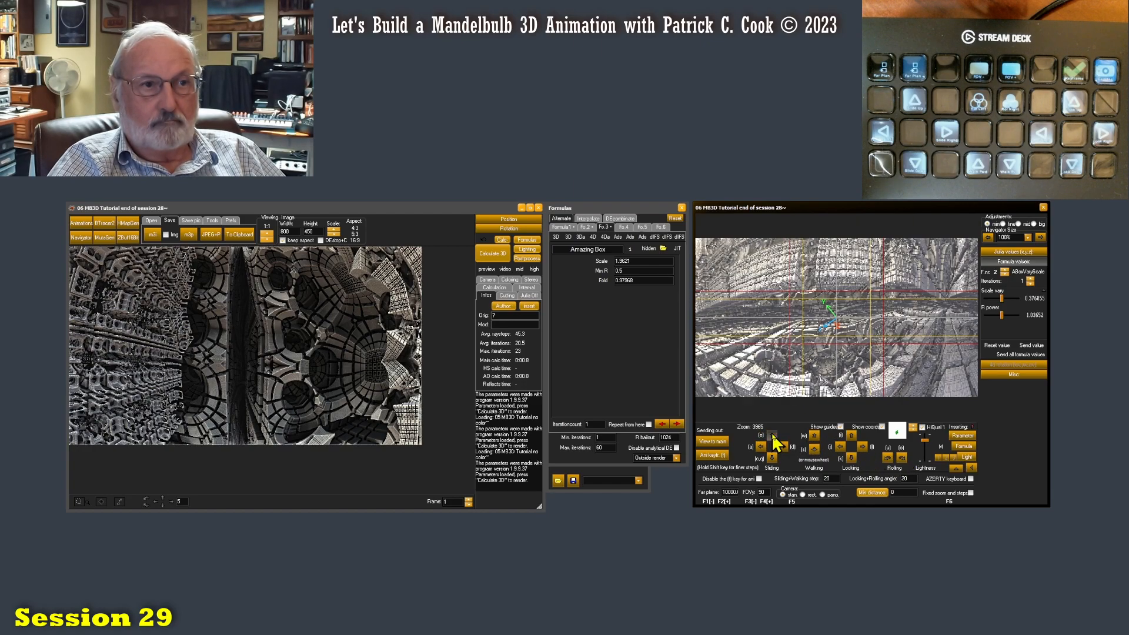
left_click(901, 457)
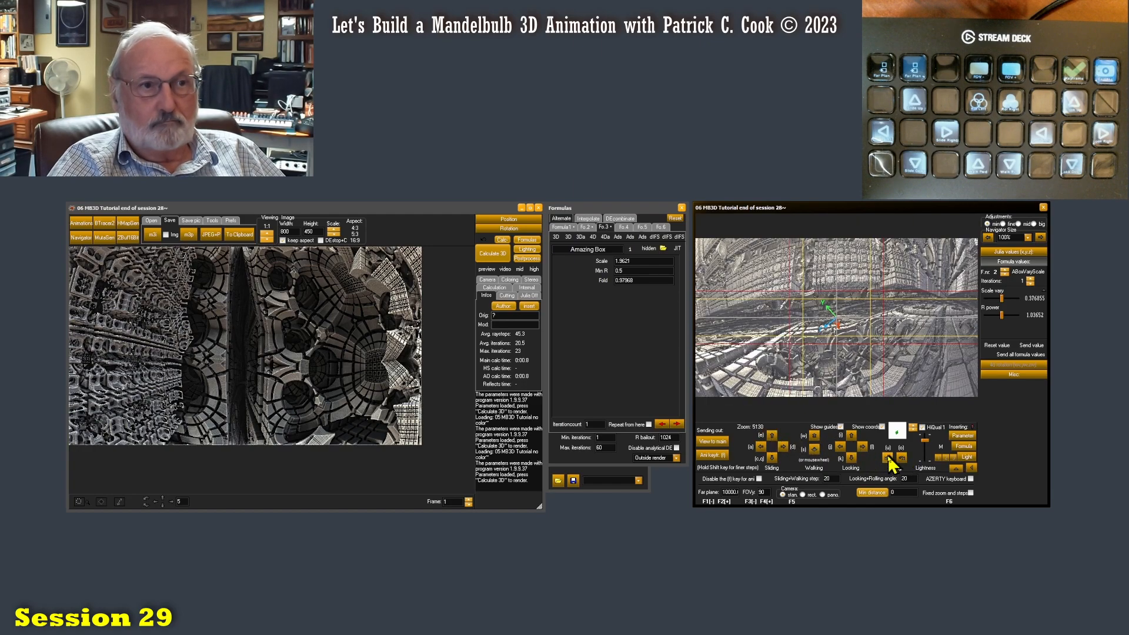
left_click(772, 436)
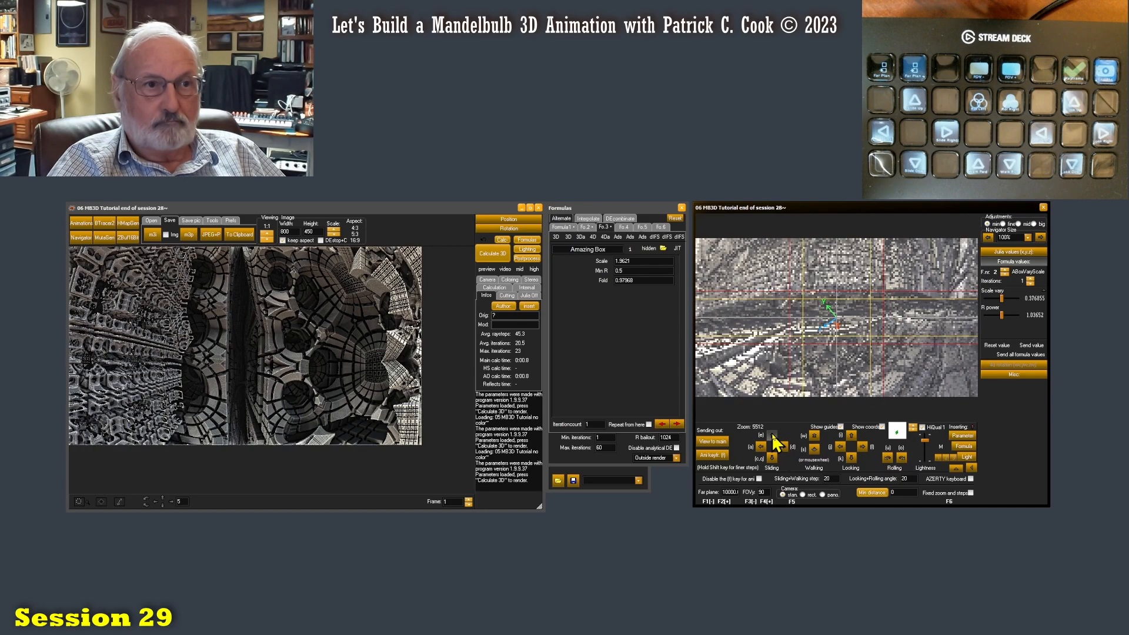
left_click(714, 442)
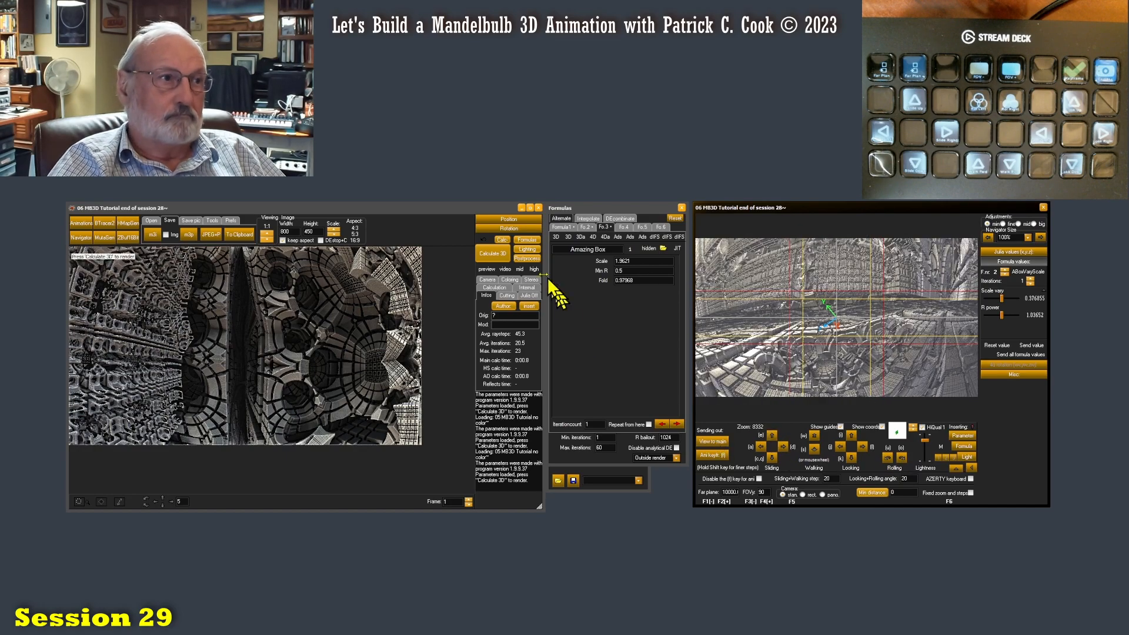
left_click(495, 253)
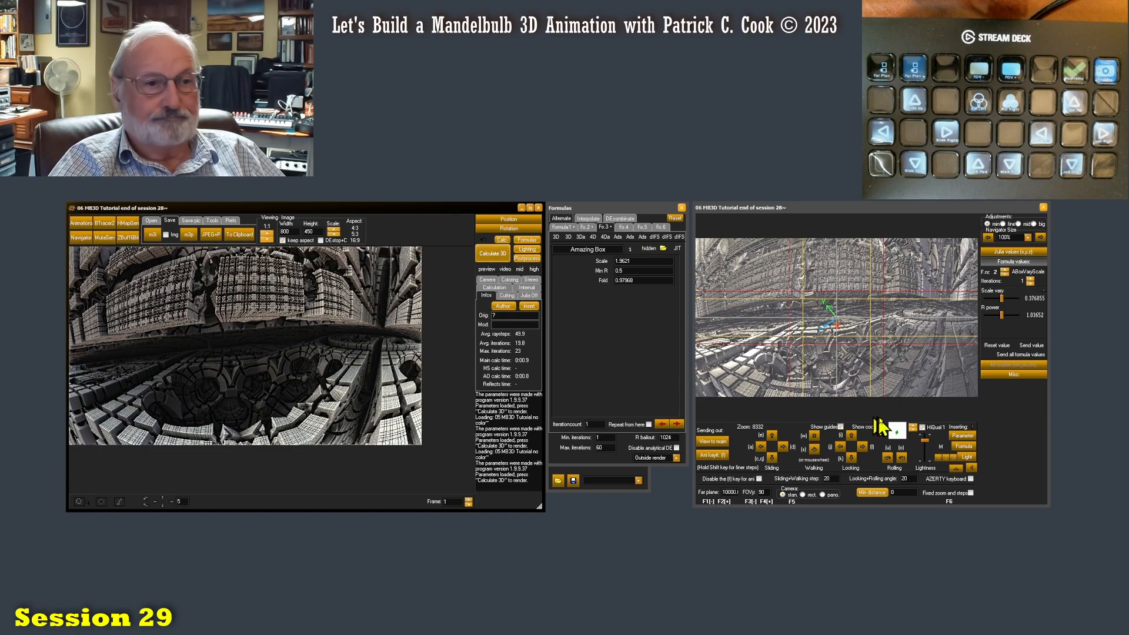
- Walk the navigator camera forward through the gap between the upper and lower grid structures
left_click(1005, 432)
key("w")
key("w")
key("w")
key("w")
key("w")
key("w")
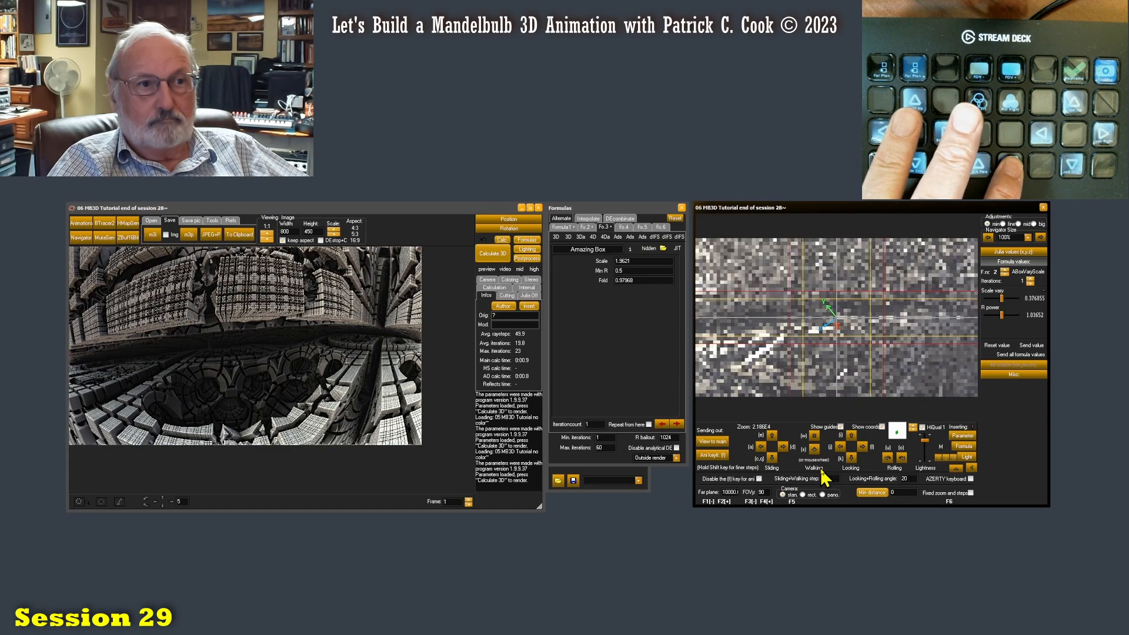
key("w")
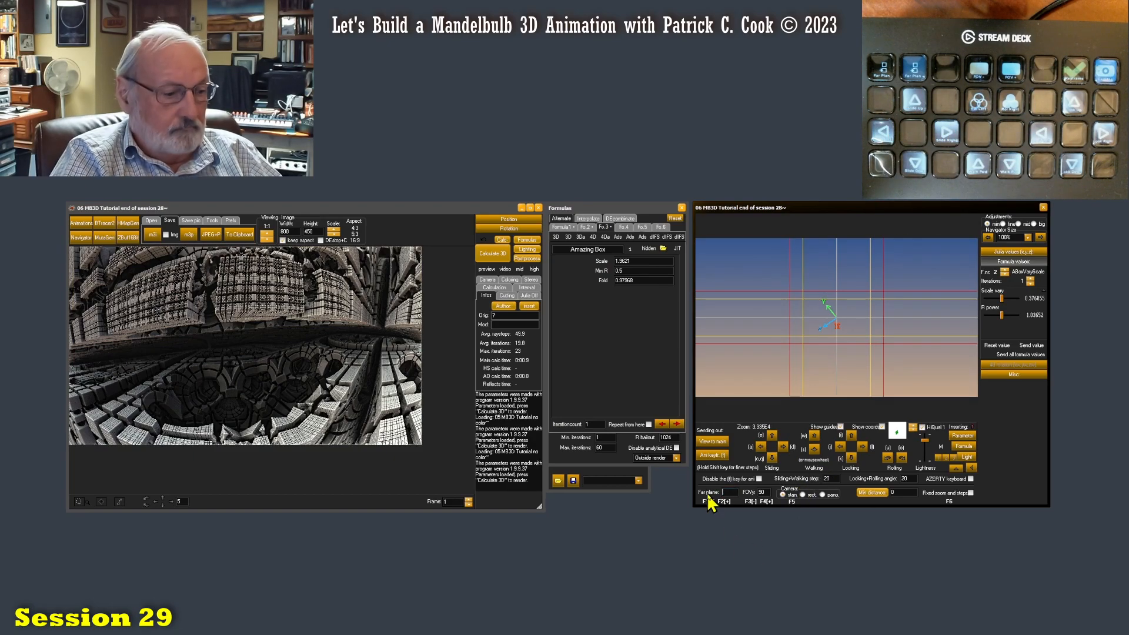
- Try far plane distances of 5000 and 1000, settle on 800, and render the navigator view in the main window
type("5000")
type("1000")
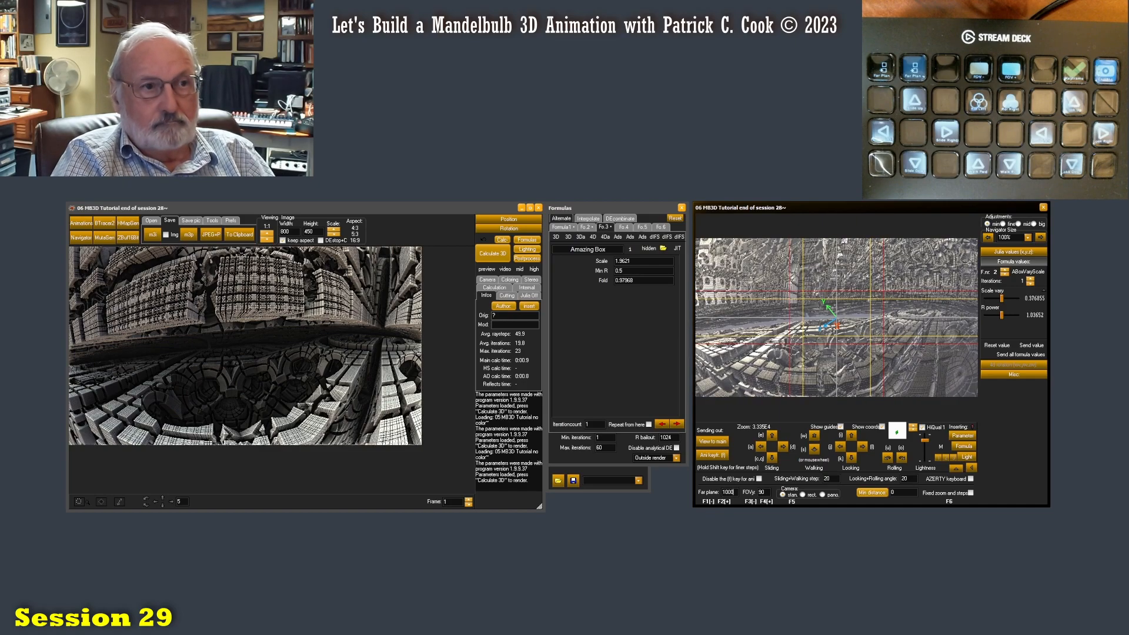
type("800")
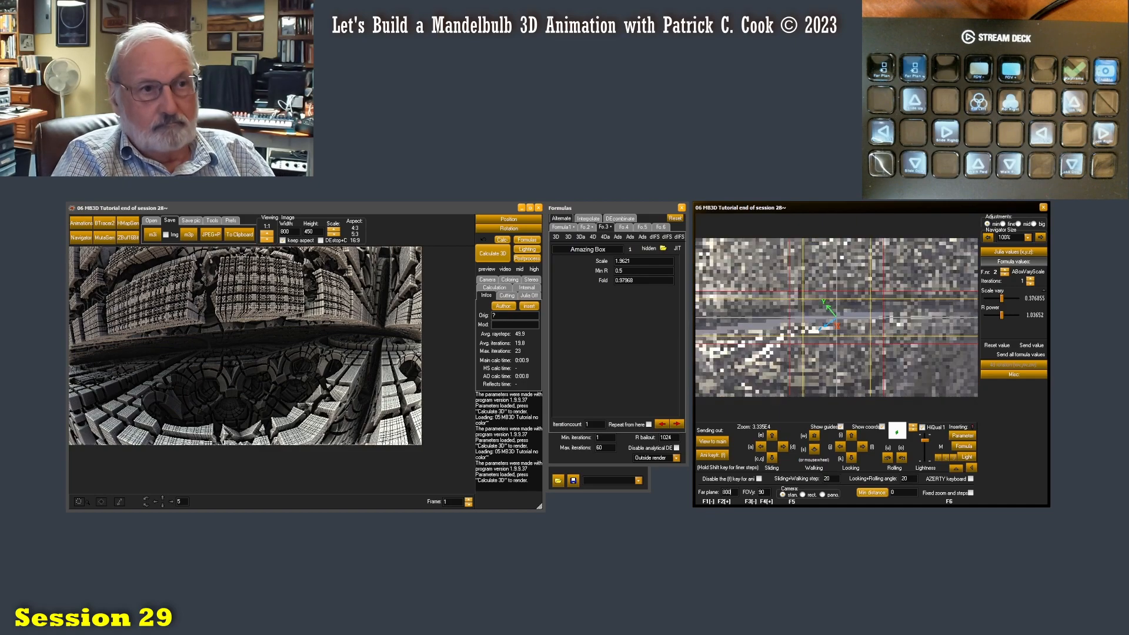
left_click(712, 441)
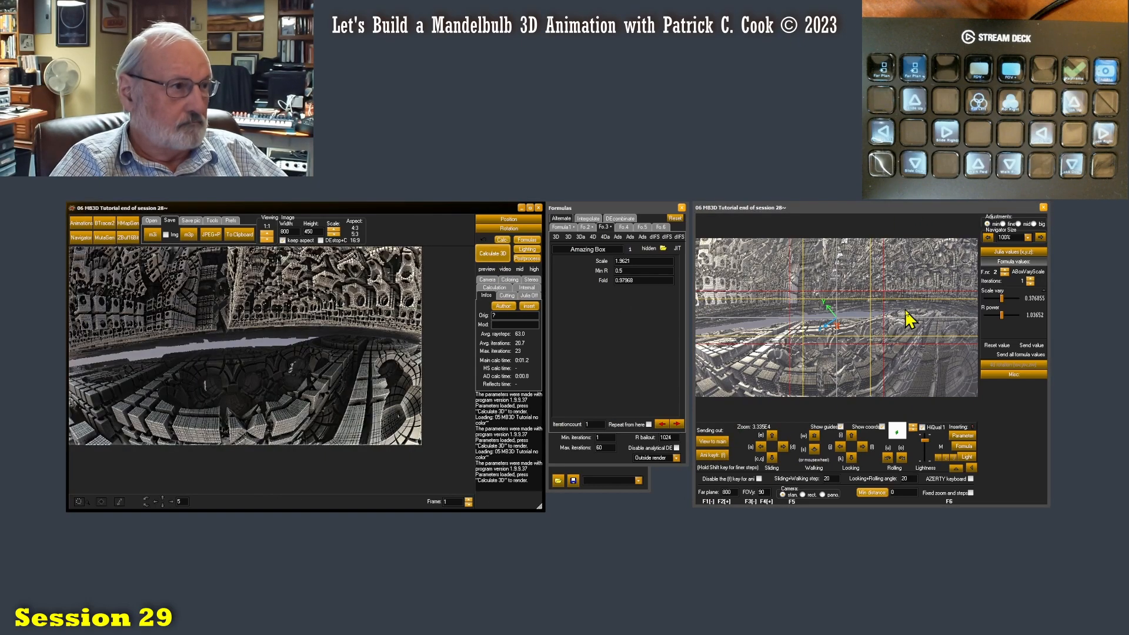
- Lower the Fold value of formula 3, Amazing Box, to 0.977141, adjust the camera roll, and render the view in the main window
left_click(1004, 271)
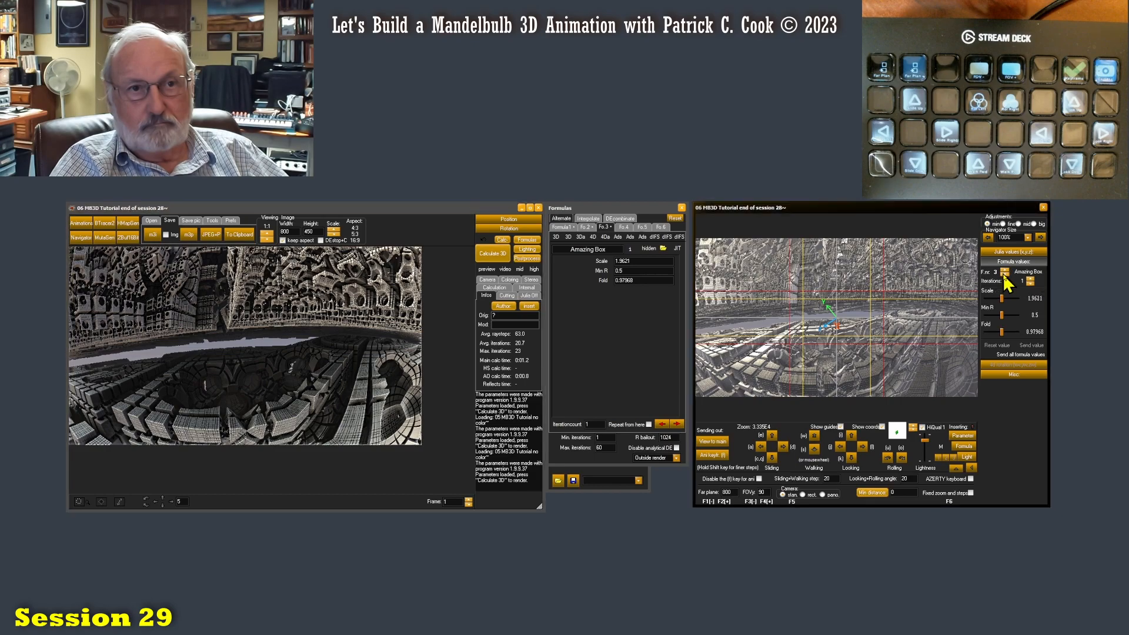
left_click_drag(1002, 333, 995, 335)
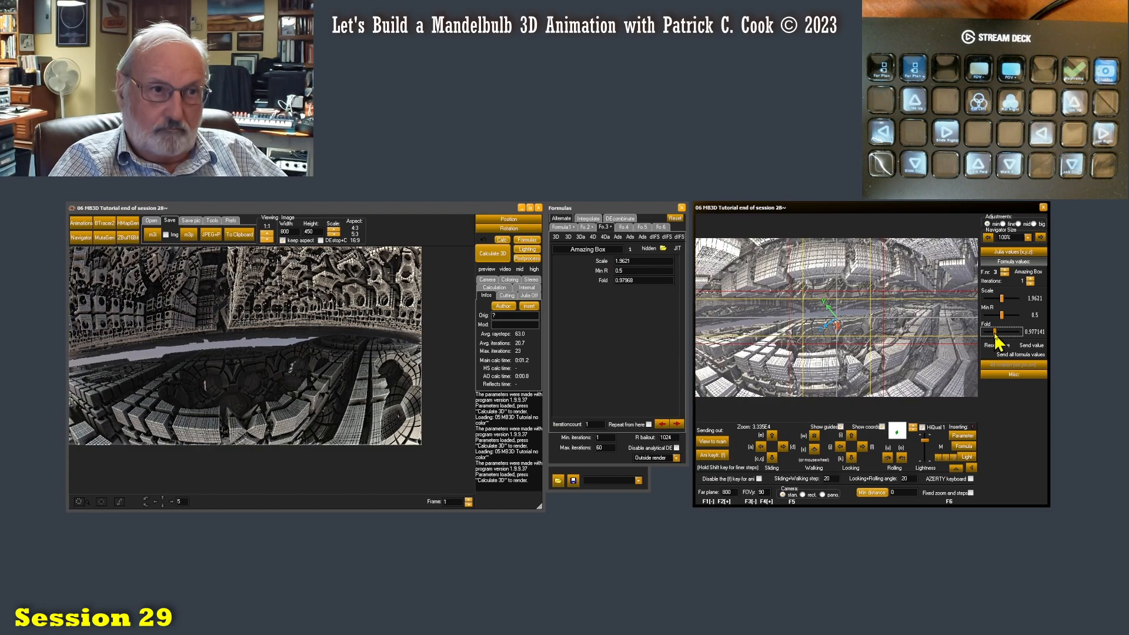
left_click(902, 459)
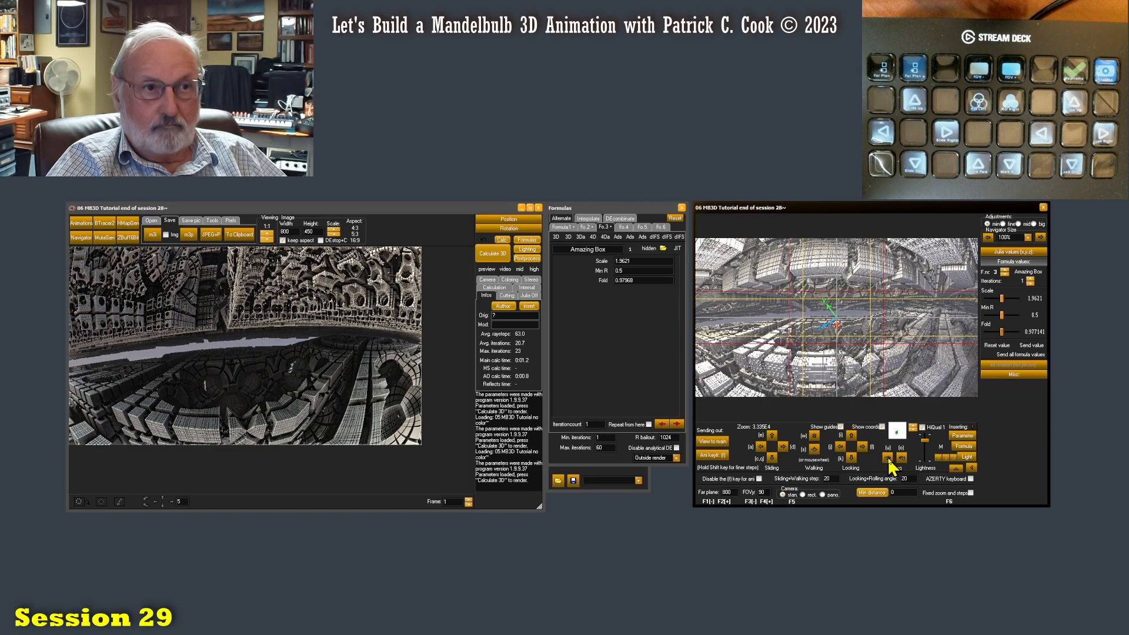
left_click(712, 442)
left_click(489, 252)
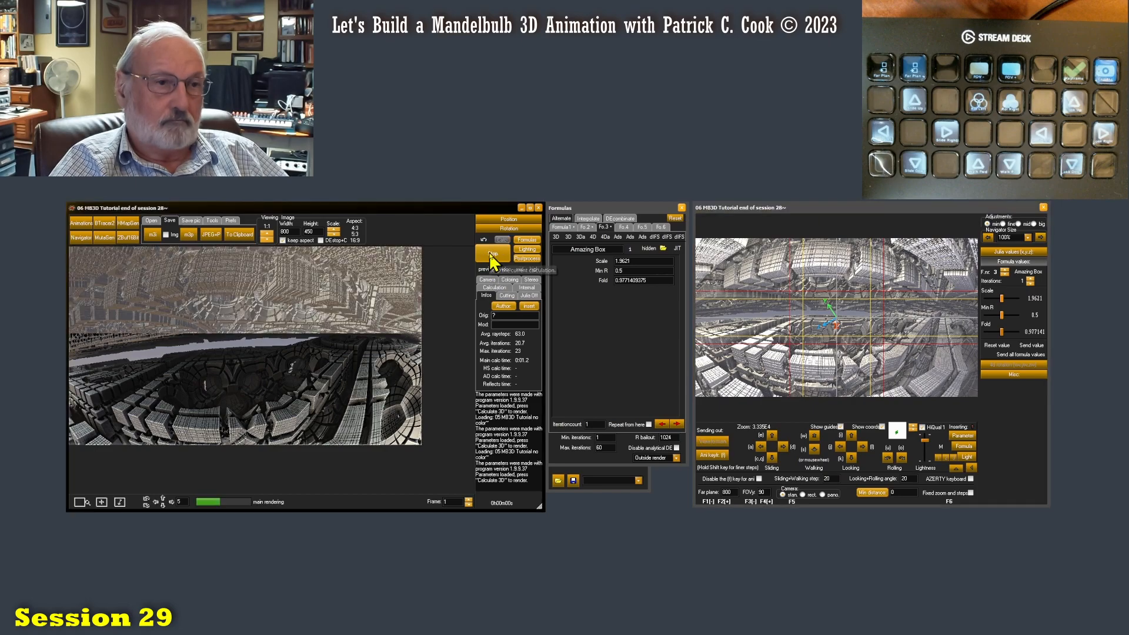
- Try a Scale of 1.95673 for formula 3, settle on 1.95829, and render each version in the main window
left_click_drag(1002, 299, 988, 300)
left_click(716, 457)
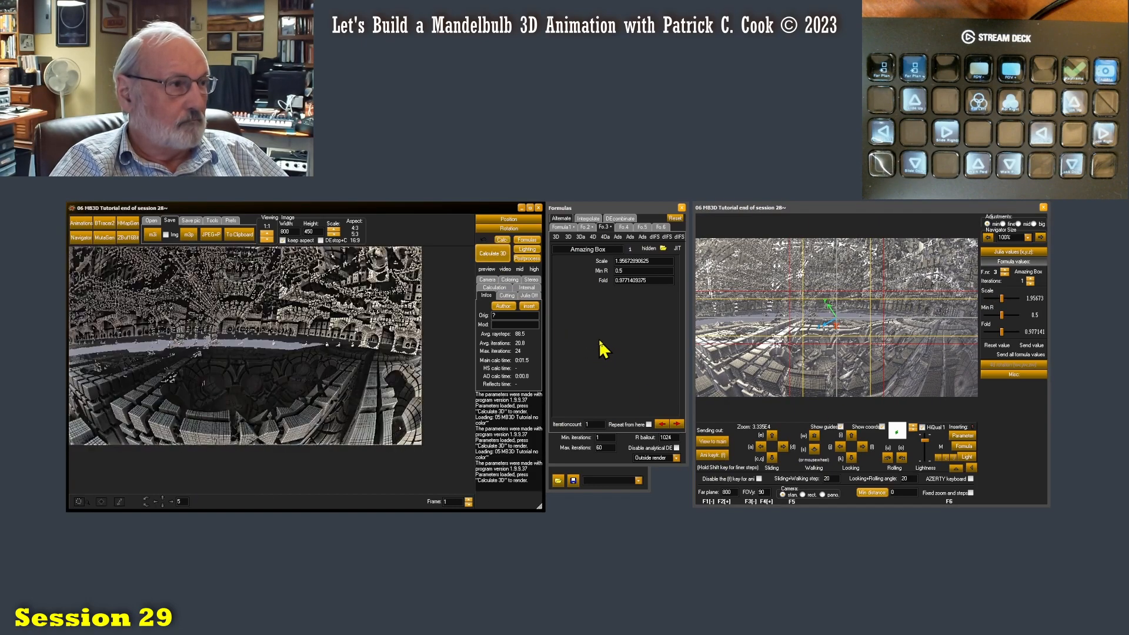
left_click(1005, 298)
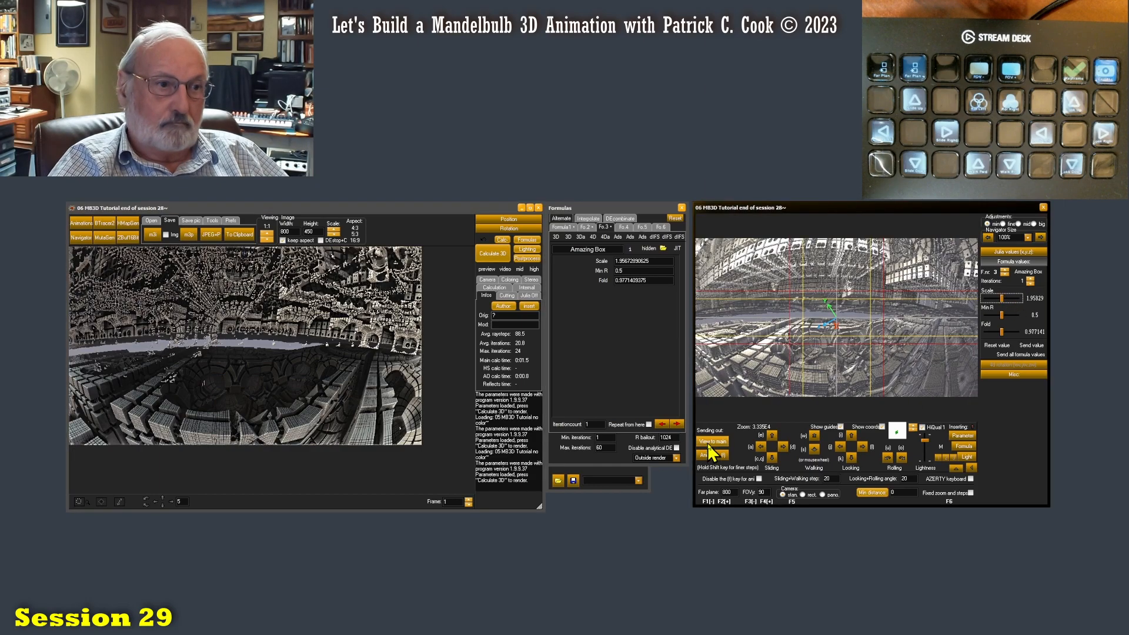
left_click(482, 253)
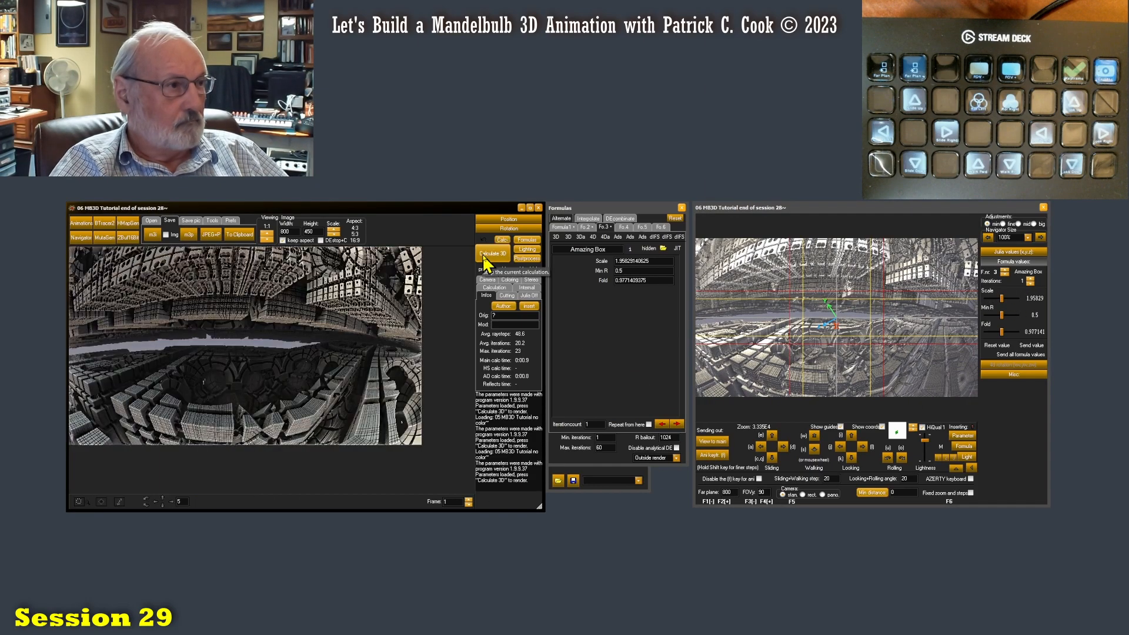
- Walk the navigator camera backward, bring it forward again between the block structures, and render the view in the main window
left_click(1013, 464)
key("s")
key("s")
key("s")
key("w")
key("w")
key("w")
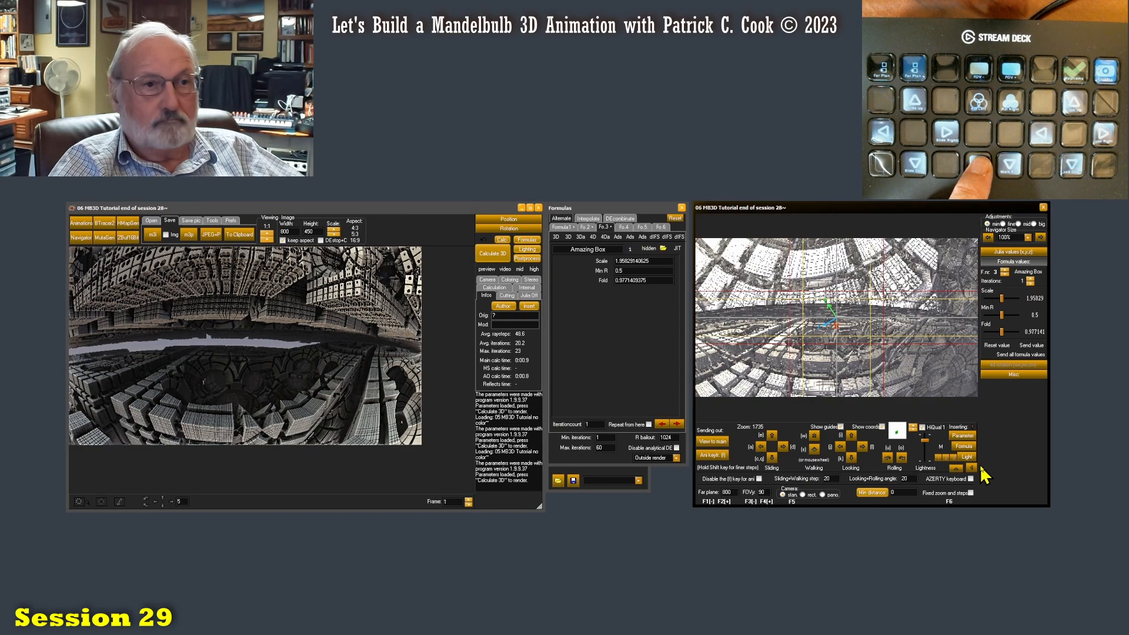
key("w")
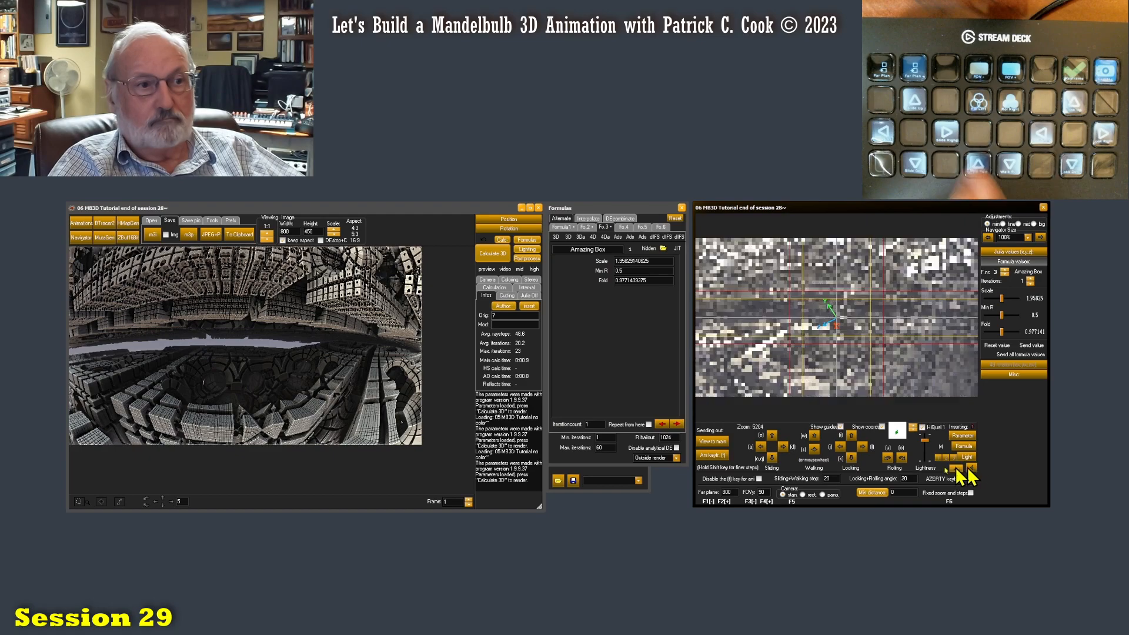
left_click(713, 441)
left_click(500, 257)
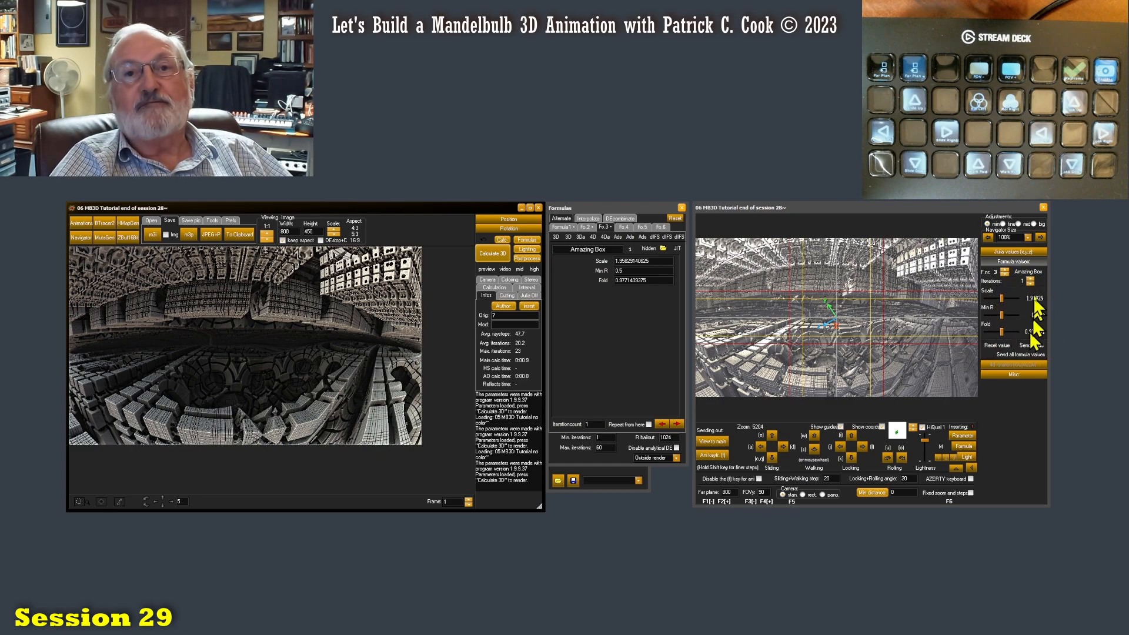
- Show the values of formula 1, Amazing Box, in the navigator
left_click(1004, 274)
left_click(1005, 274)
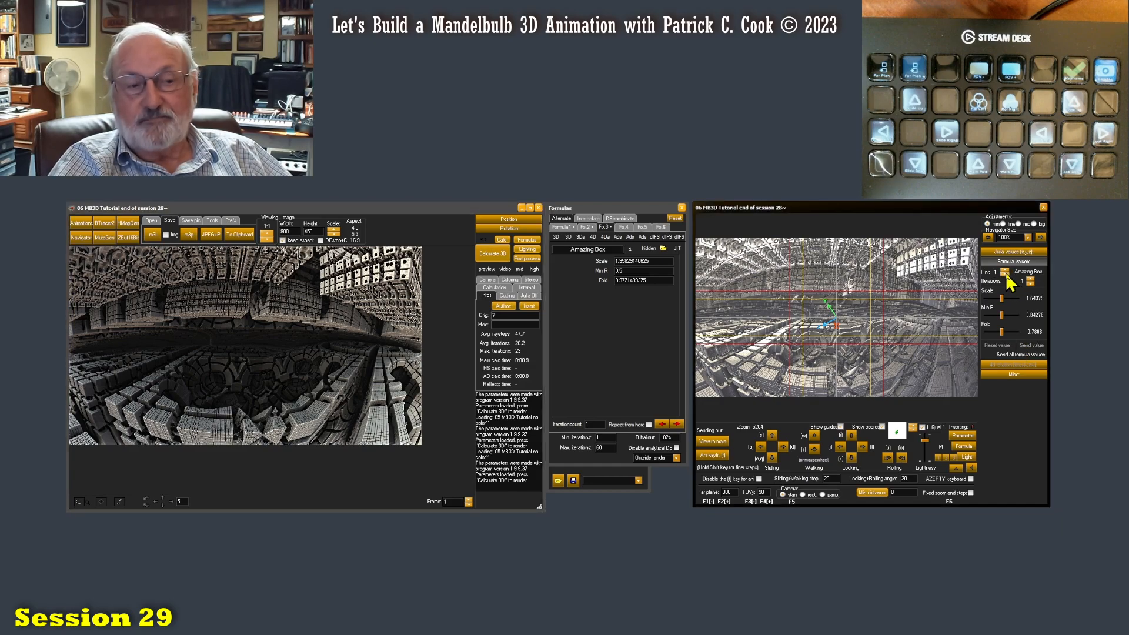